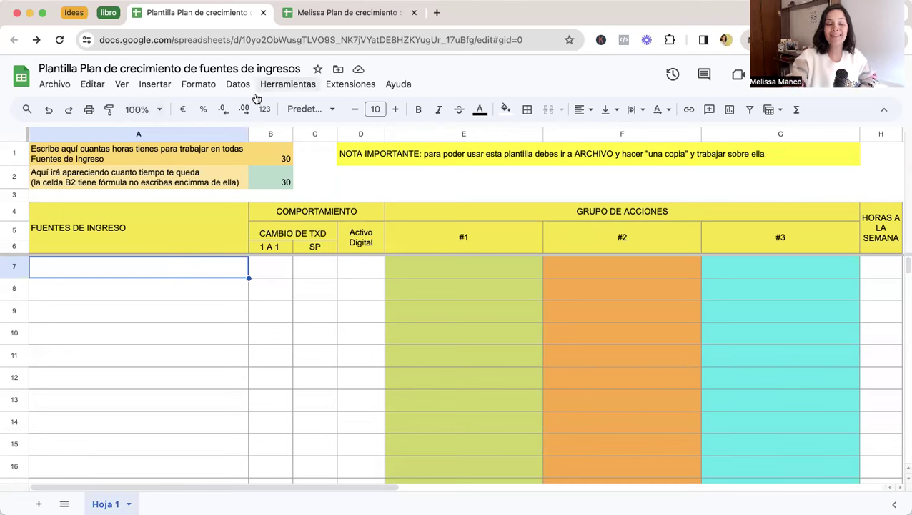
Test the remaining-hours formula by entering 1 in H7 under HORAS A LA SEMANA, inspect B2, and clear H7 again
{"action": "left_click", "coordinate": [281, 155]}
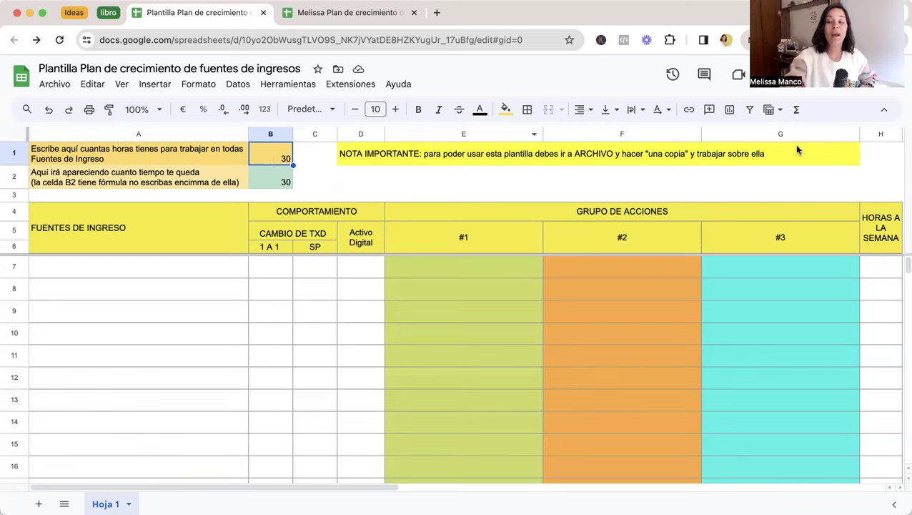
{"action": "left_click", "coordinate": [880, 269]}
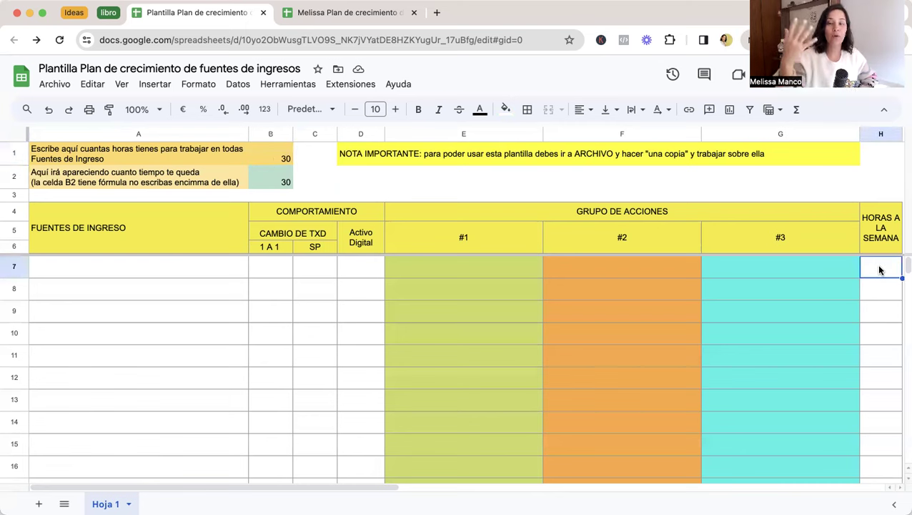
{"action": "type", "text": "1"}
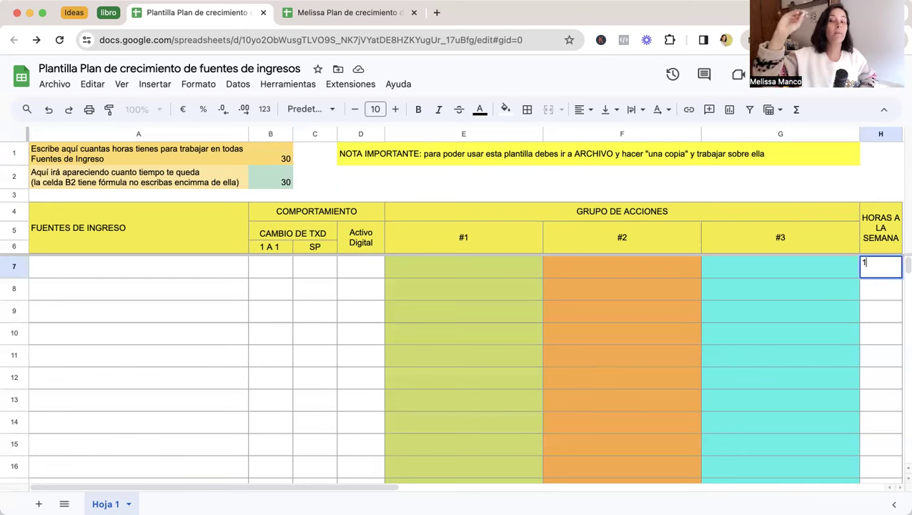
{"action": "key", "text": "Return"}
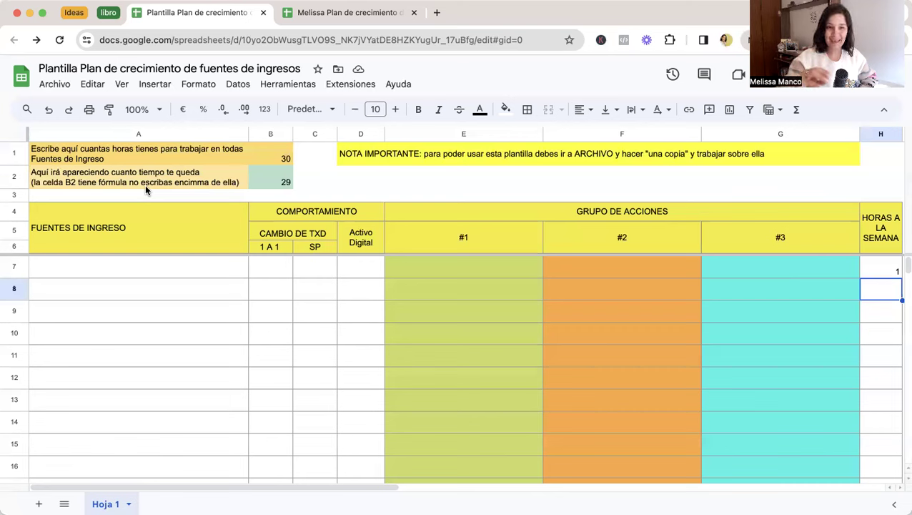
{"action": "left_click", "coordinate": [278, 177]}
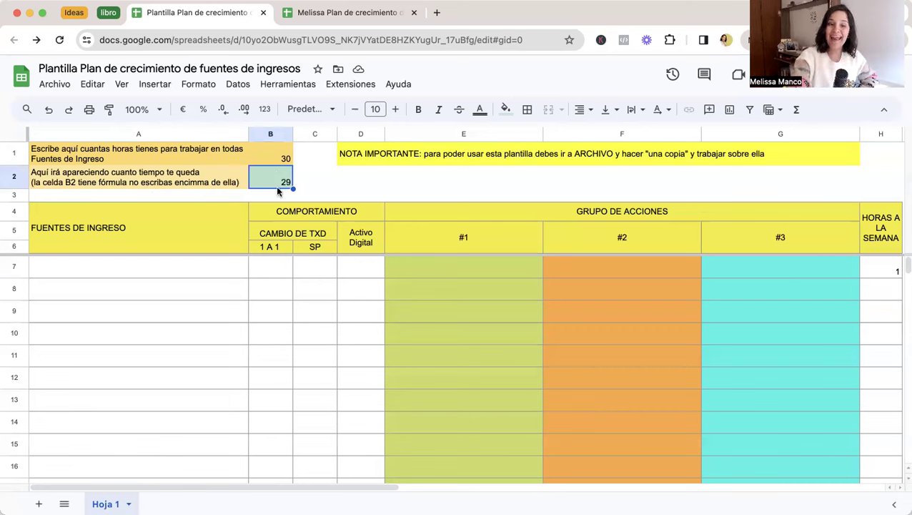
{"action": "left_click", "coordinate": [266, 152]}
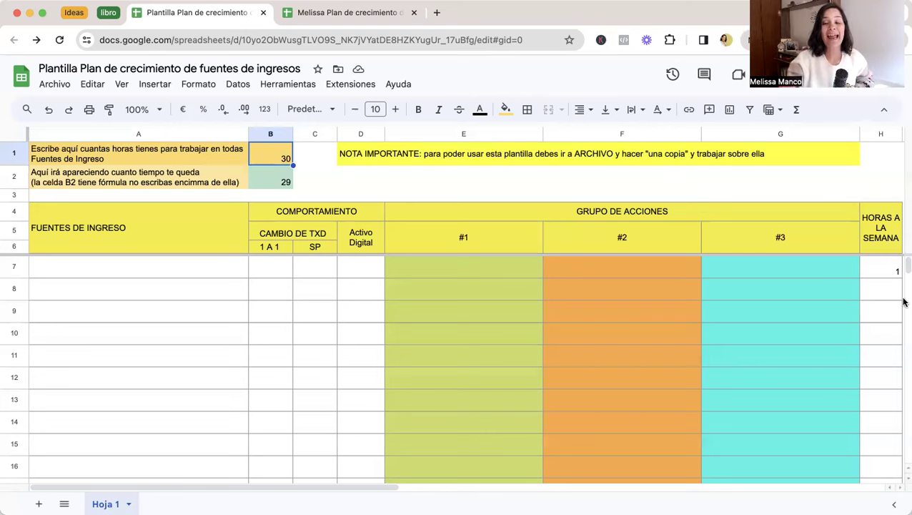
{"action": "left_click", "coordinate": [883, 267]}
{"action": "key", "text": "BackSpace"}
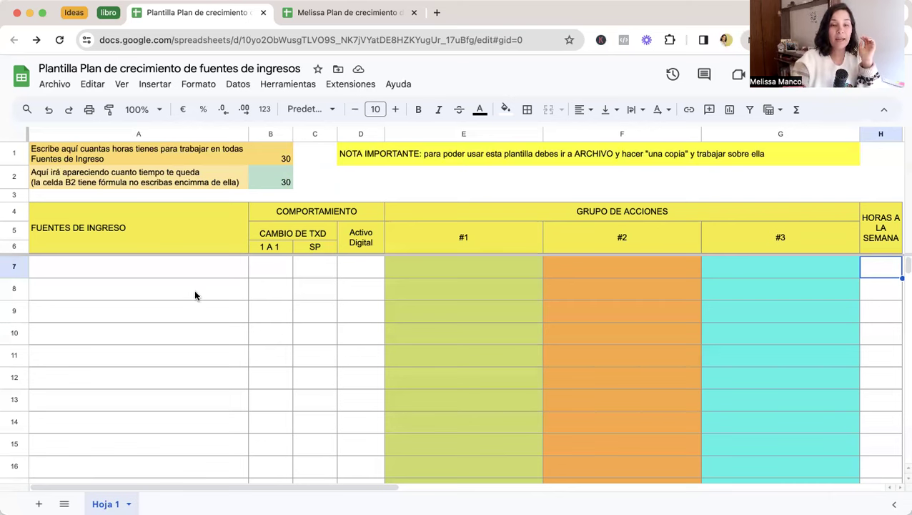
Duplicate the template sheet Hoja 1 within the same spreadsheet
{"action": "left_click", "coordinate": [195, 266]}
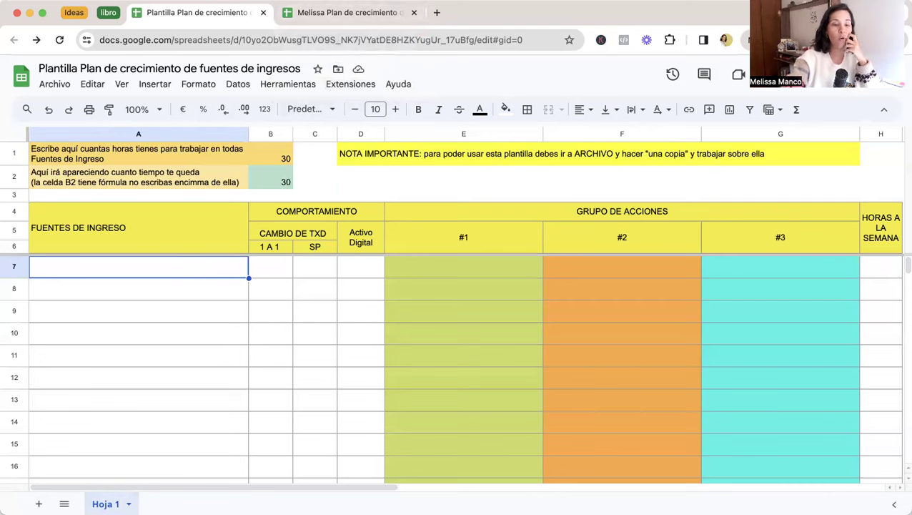
{"action": "left_click", "coordinate": [129, 504]}
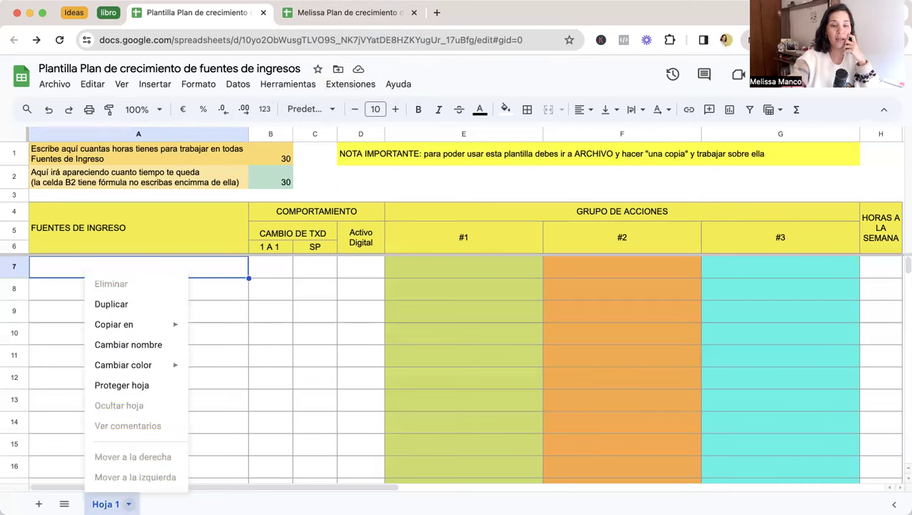
{"action": "left_click", "coordinate": [142, 306]}
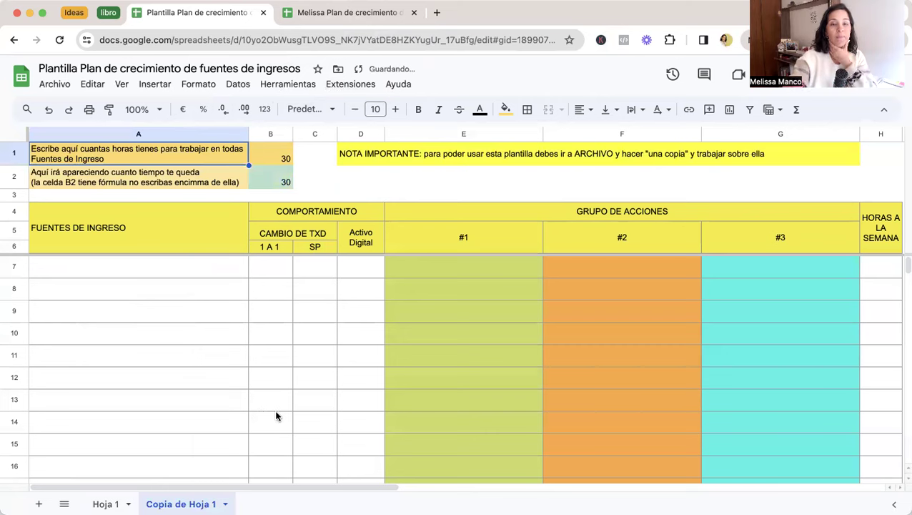
In the already filled-in growth plan spreadsheet, copy the list of income sources from KDP to Charla para empresas
{"action": "left_click", "coordinate": [351, 13]}
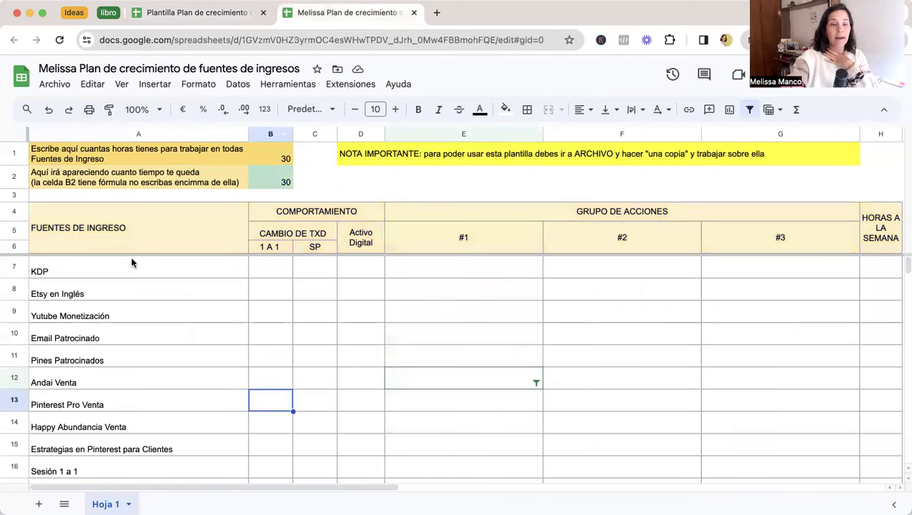
{"action": "left_click", "coordinate": [88, 273]}
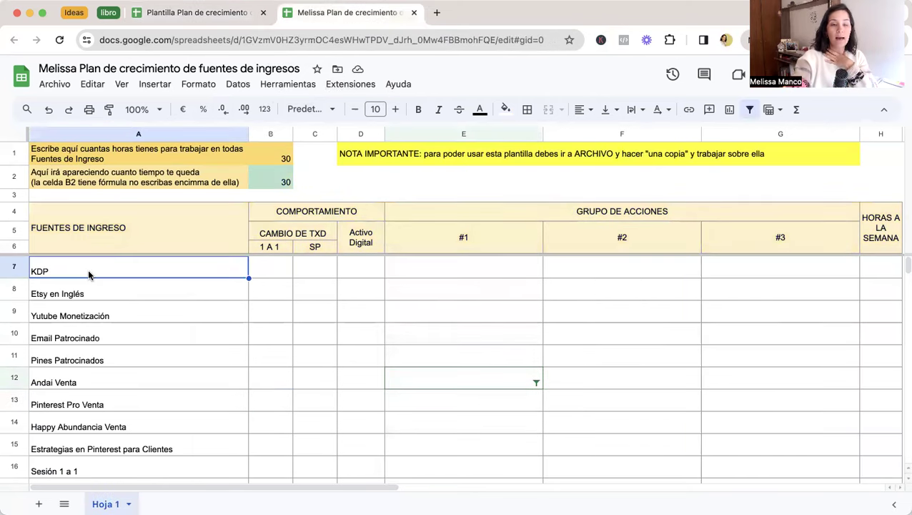
{"action": "key", "text": "shift+Down"}
{"action": "key", "text": "shift+Down"}
{"action": "key", "text": "shift+Down"}
{"action": "key", "text": "shift+Down"}
{"action": "key", "text": "shift+Down"}
{"action": "key", "text": "shift+Down"}
{"action": "key", "text": "shift+Down"}
{"action": "key", "text": "shift+Down"}
{"action": "key", "text": "shift+Down"}
{"action": "key", "text": "shift+Down"}
{"action": "scroll", "coordinate": [465, 372], "scroll_direction": "down", "scroll_amount": 1}
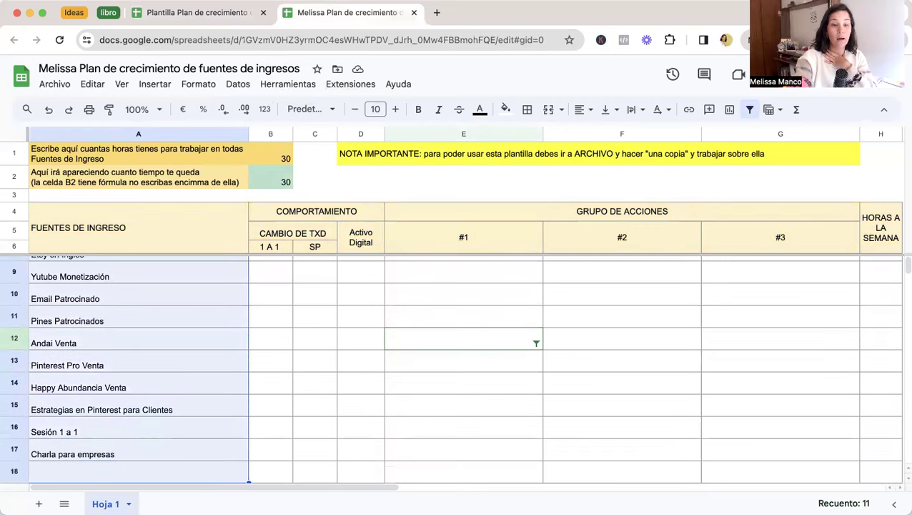
{"action": "key", "text": "super+c"}
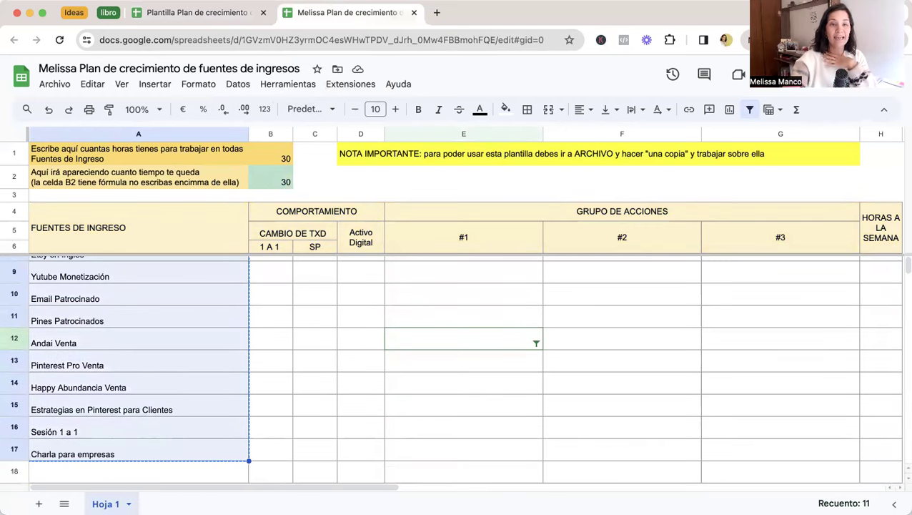
Paste the copied income sources into the duplicated template sheet, starting at A7 under FUENTES DE INGRESO
{"action": "left_click", "coordinate": [187, 15]}
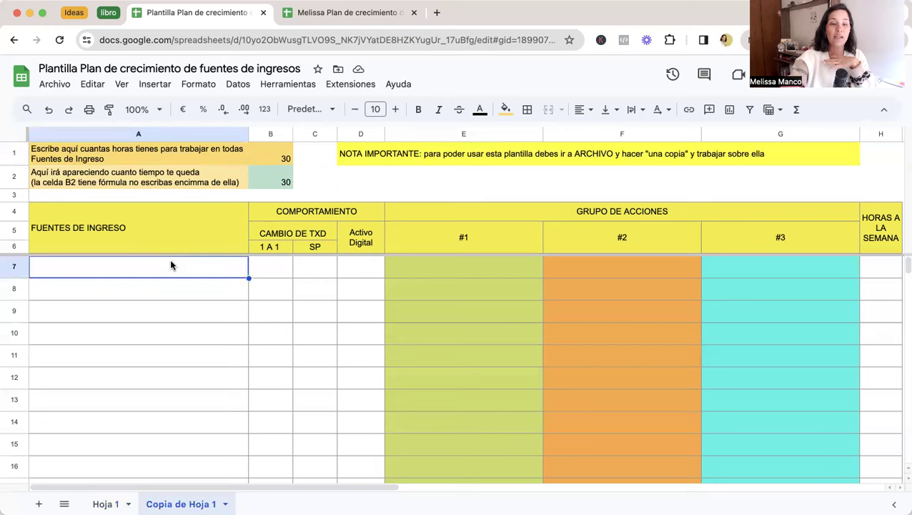
{"action": "left_click", "coordinate": [170, 265]}
{"action": "key", "text": "super+v"}
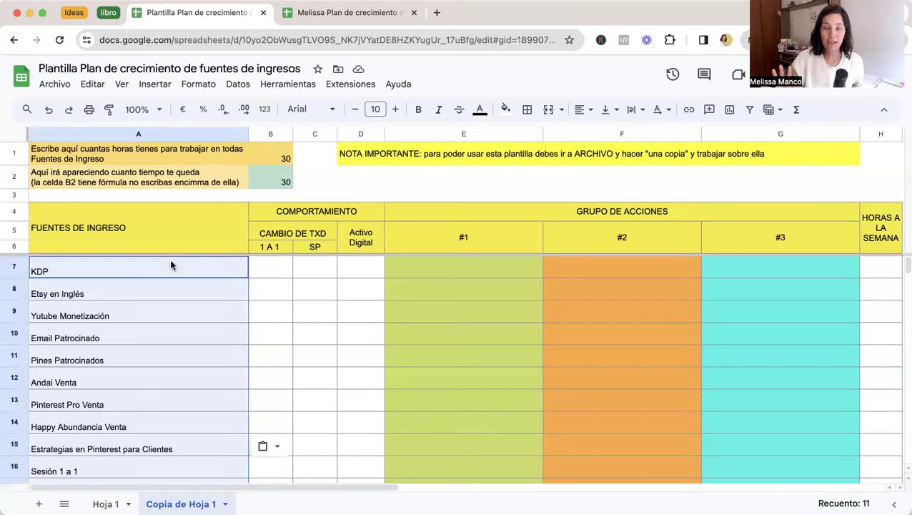
Review the pasted income sources and the COMPORTAMIENTO headings CAMBIO DE TXD, 1 A 1, SP and Activo Digital
{"action": "left_click", "coordinate": [184, 315]}
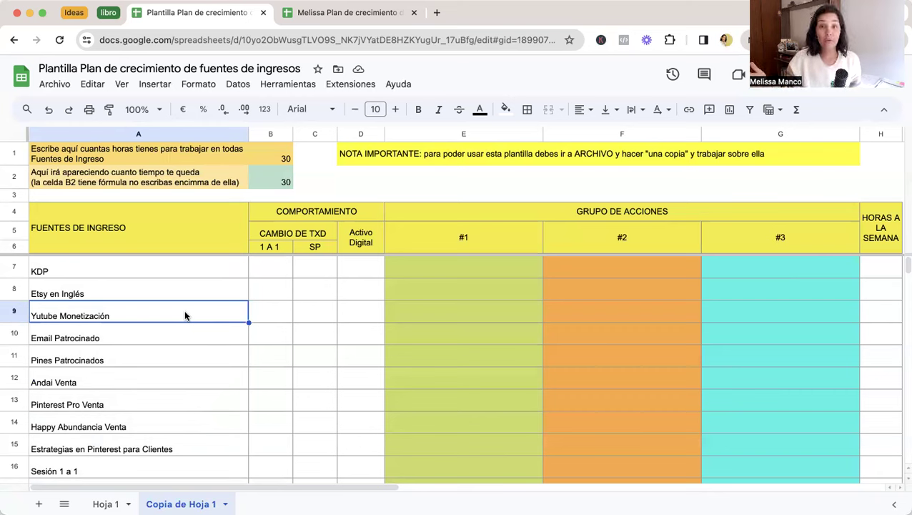
{"action": "left_click", "coordinate": [145, 268]}
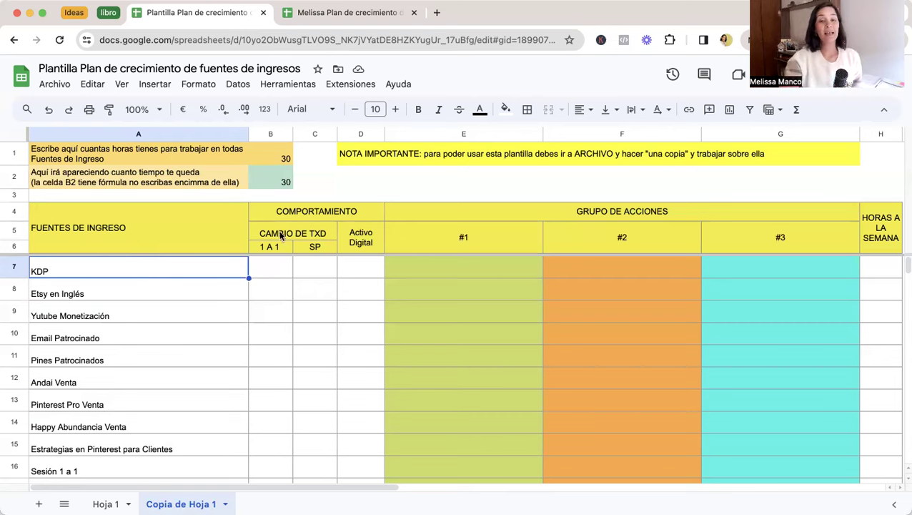
{"action": "left_click", "coordinate": [276, 265]}
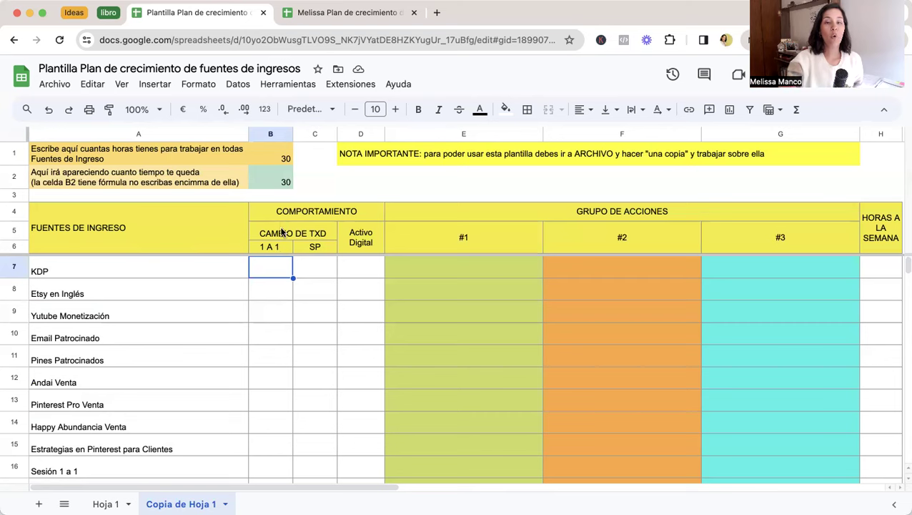
{"action": "left_click", "coordinate": [282, 233]}
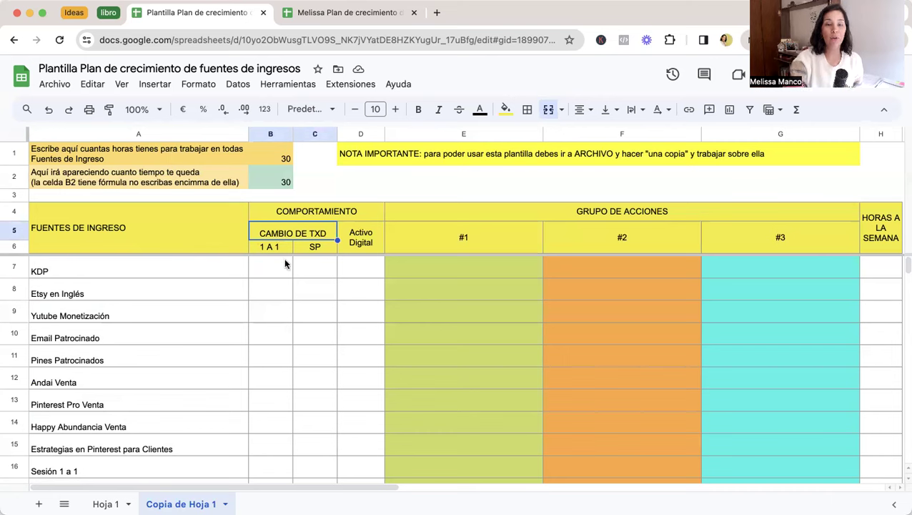
{"action": "left_click", "coordinate": [263, 246]}
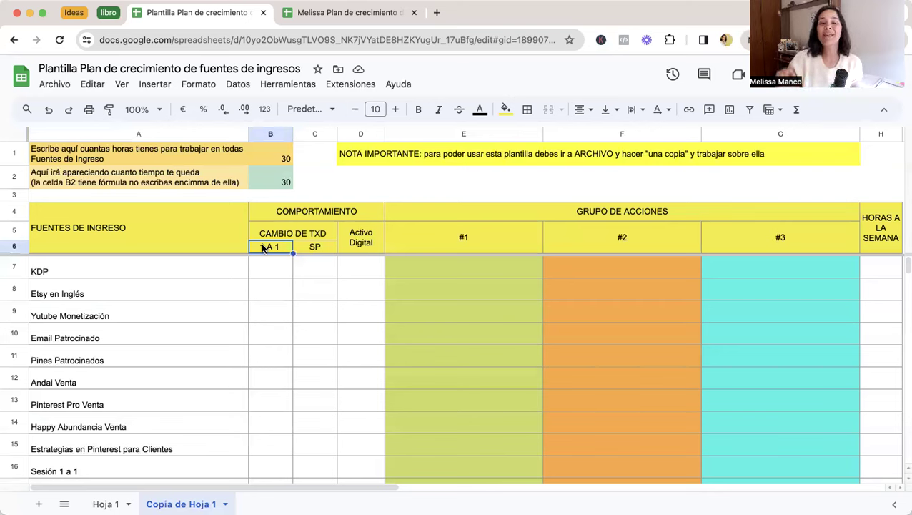
{"action": "left_click", "coordinate": [316, 250]}
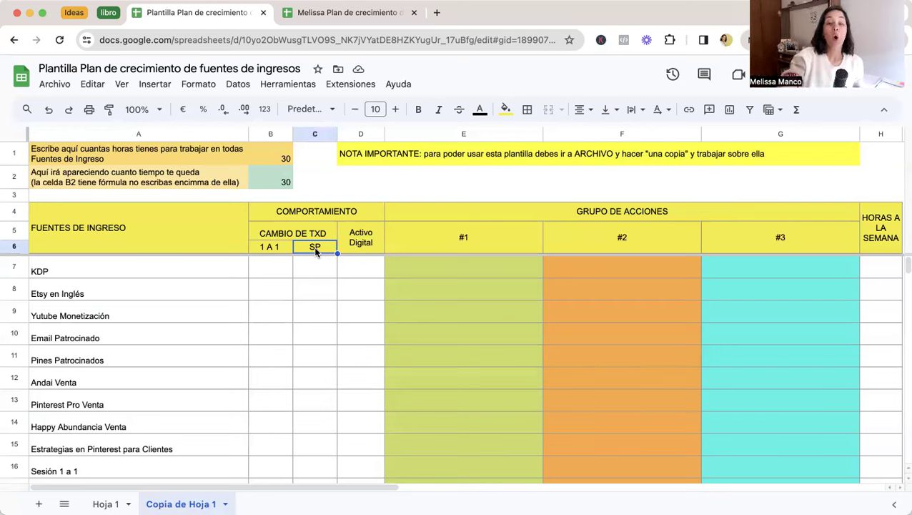
{"action": "left_click", "coordinate": [377, 242]}
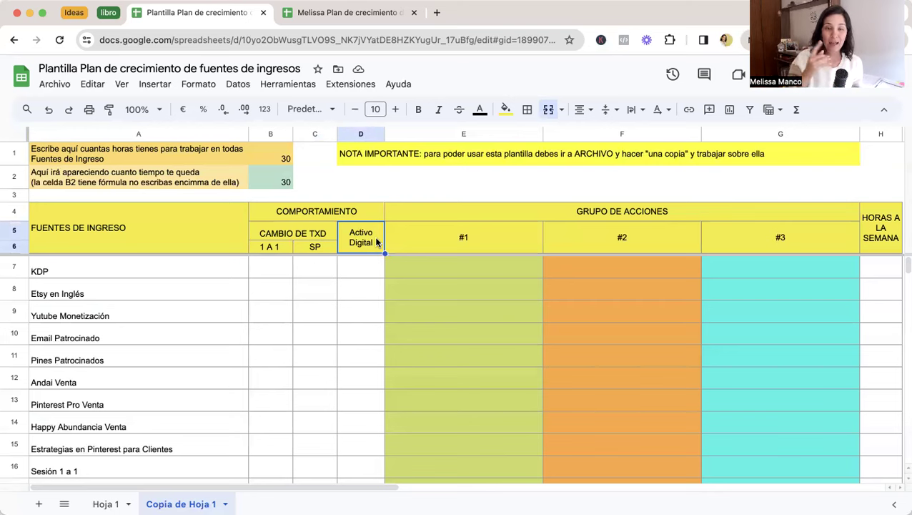
Mark KDP as Activo Digital with an x in D7
{"action": "left_click", "coordinate": [355, 278]}
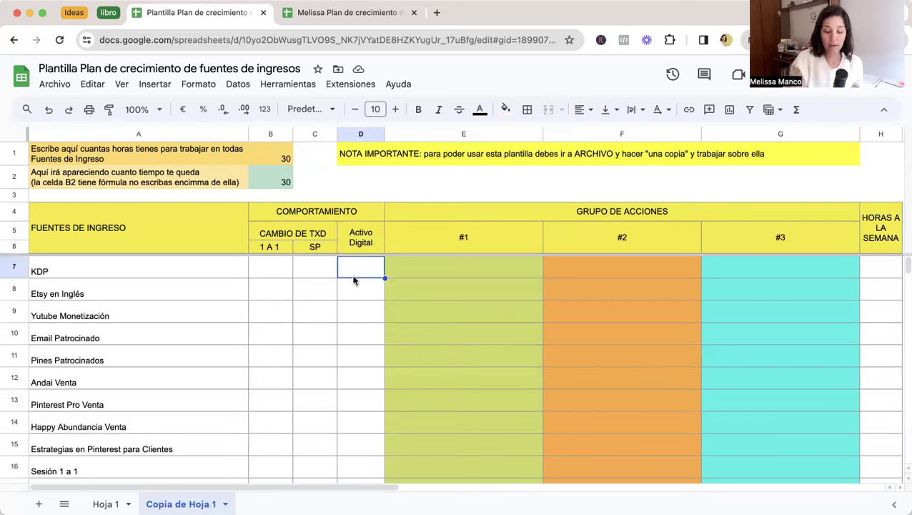
{"action": "type", "text": "x"}
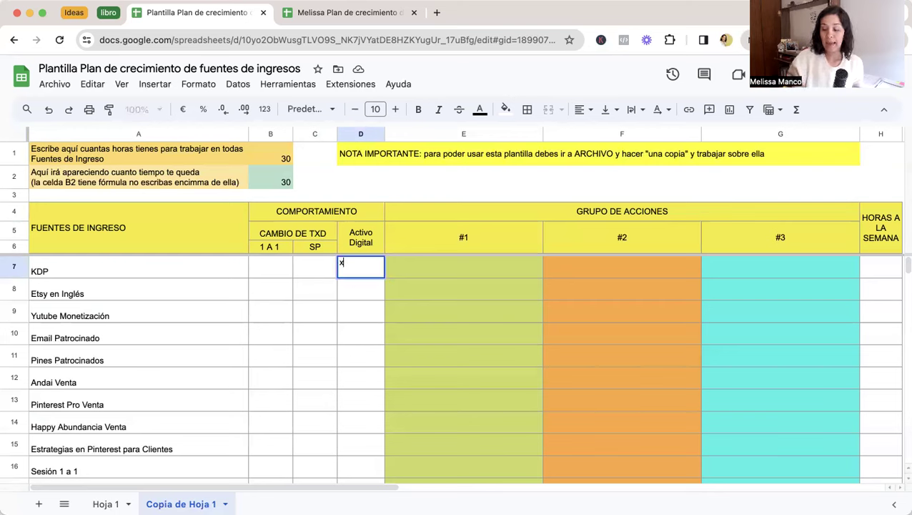
{"action": "key", "text": "Tab"}
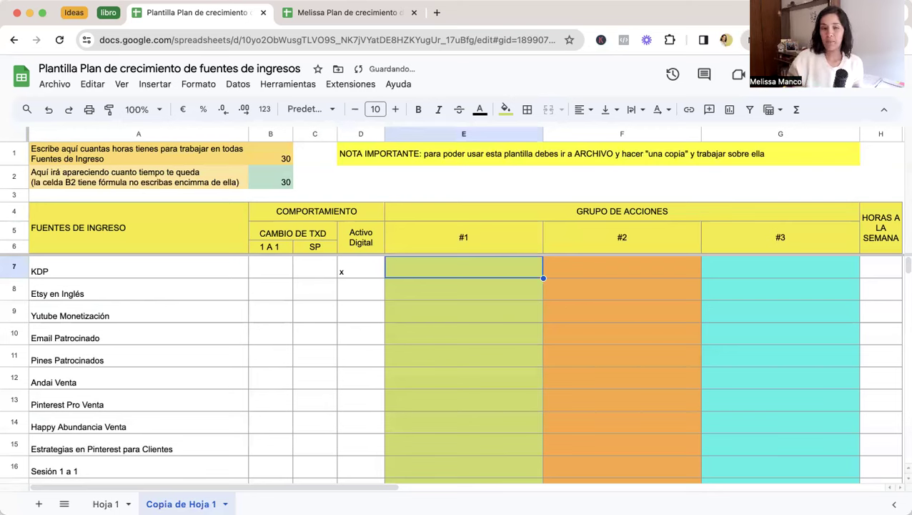
Try plus signs instead of the x in KDP's Activo Digital cell, and put the x back
{"action": "left_click", "coordinate": [361, 268]}
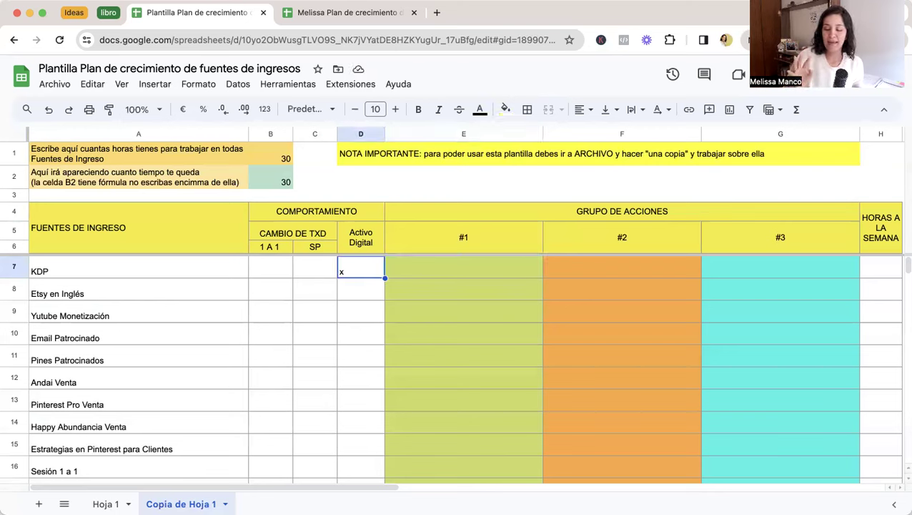
{"action": "key", "text": "Delete"}
{"action": "key", "text": "Return"}
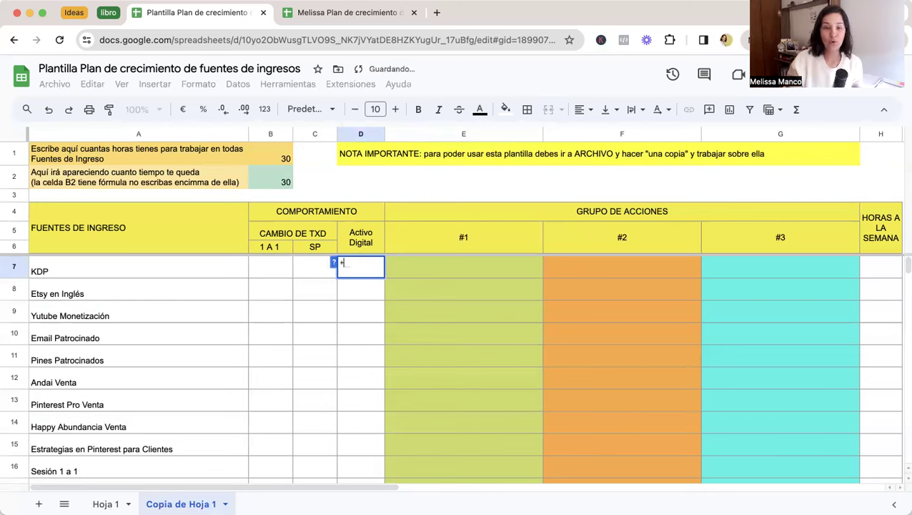
{"action": "type", "text": "++"}
{"action": "key", "text": "BackSpace"}
{"action": "key", "text": "BackSpace"}
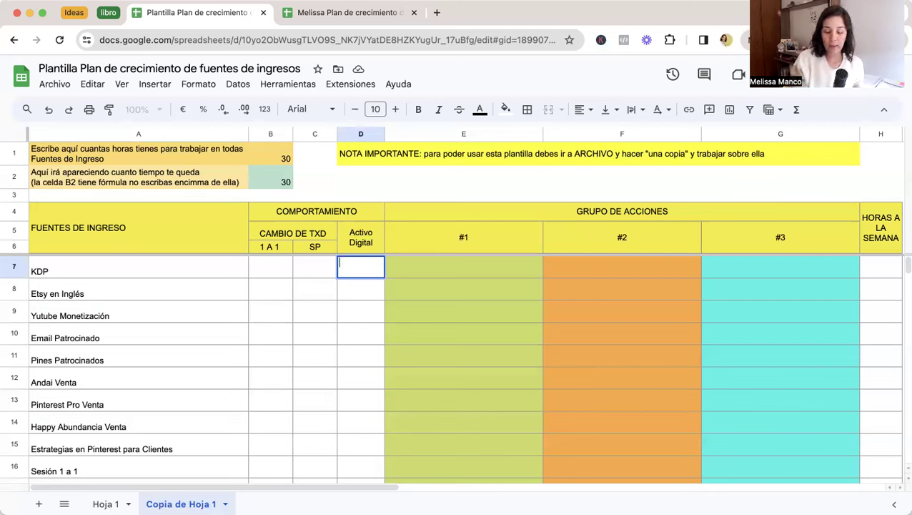
{"action": "type", "text": "x"}
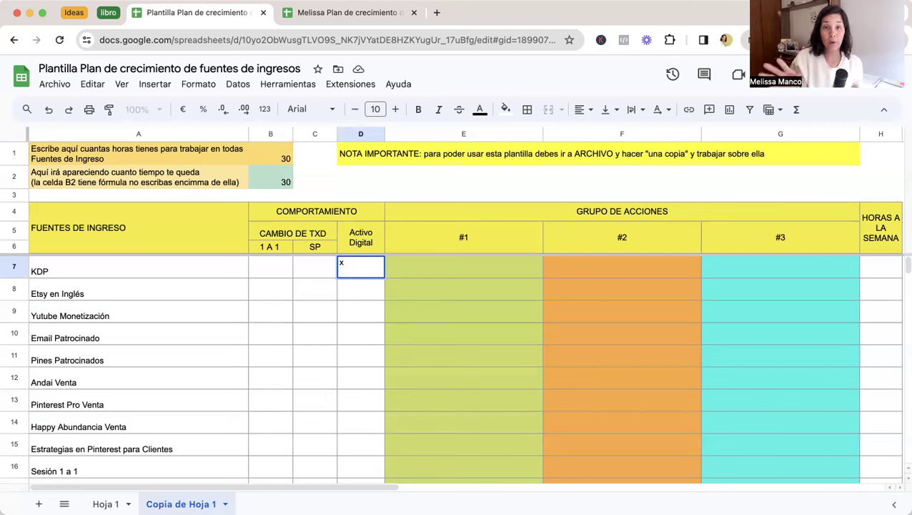
Enter "1 libro mes" as KDP's action in group #1, cell E7
{"action": "left_click", "coordinate": [425, 277]}
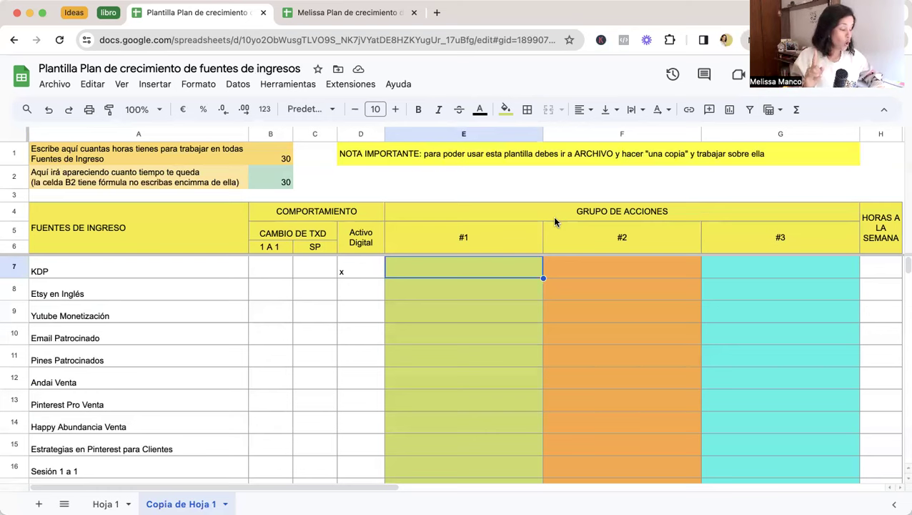
{"action": "type", "text": "1 l"}
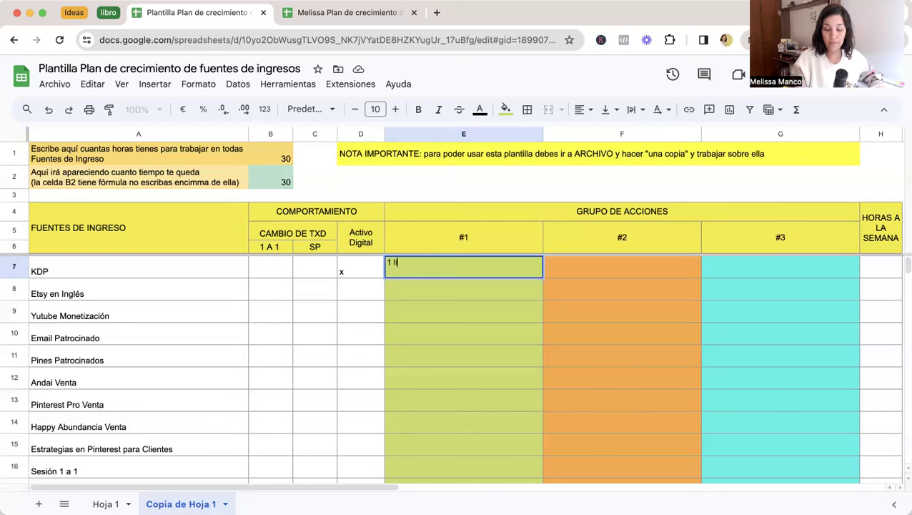
{"action": "type", "text": "ibro mes"}
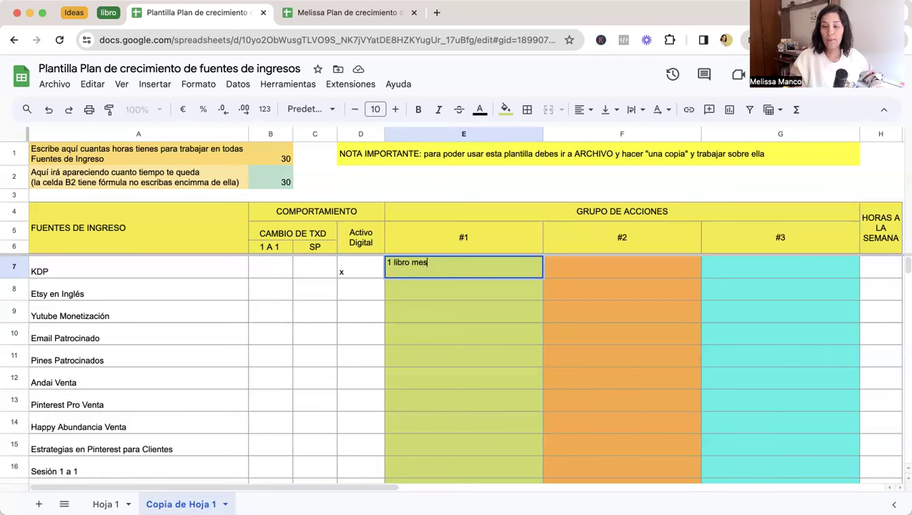
{"action": "key", "text": "Tab"}
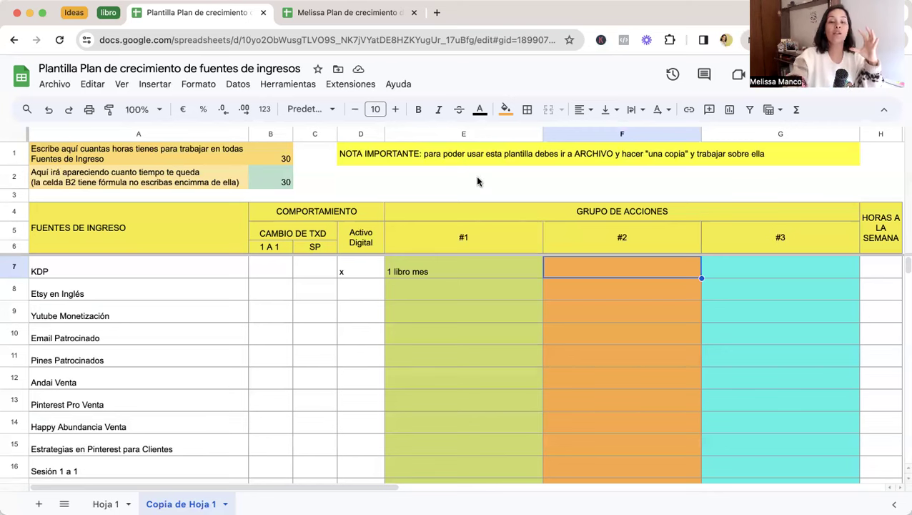
{"action": "left_click", "coordinate": [454, 268]}
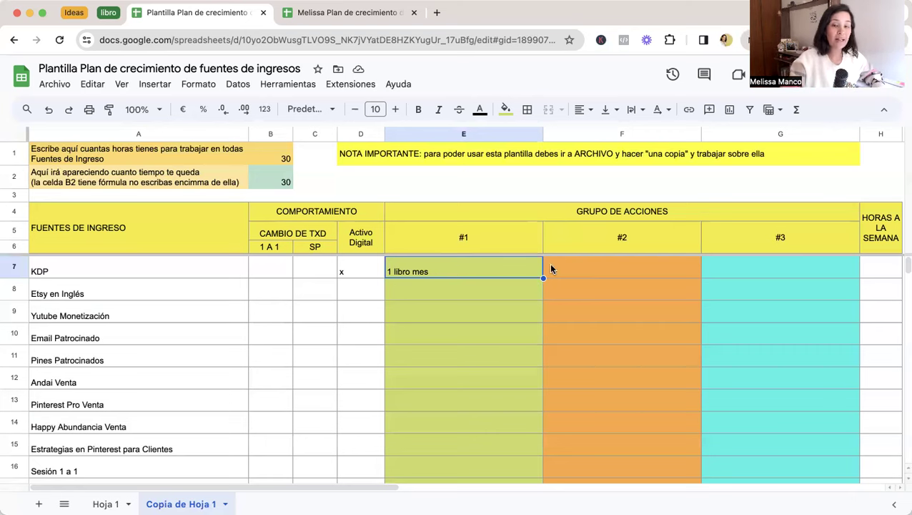
Enter "subida y optmi" as KDP's group #2 action in F7 and "promoción" as its group #3 action in G7
{"action": "left_click", "coordinate": [621, 271]}
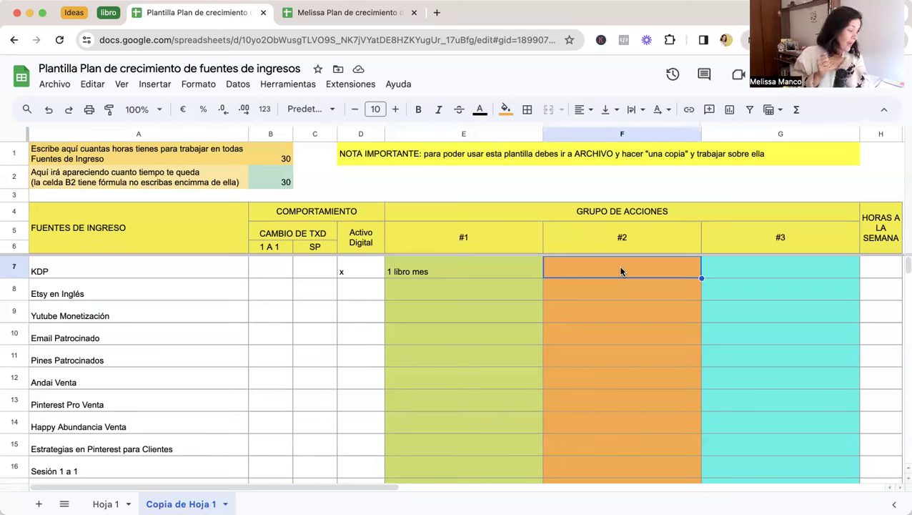
{"action": "type", "text": "s"}
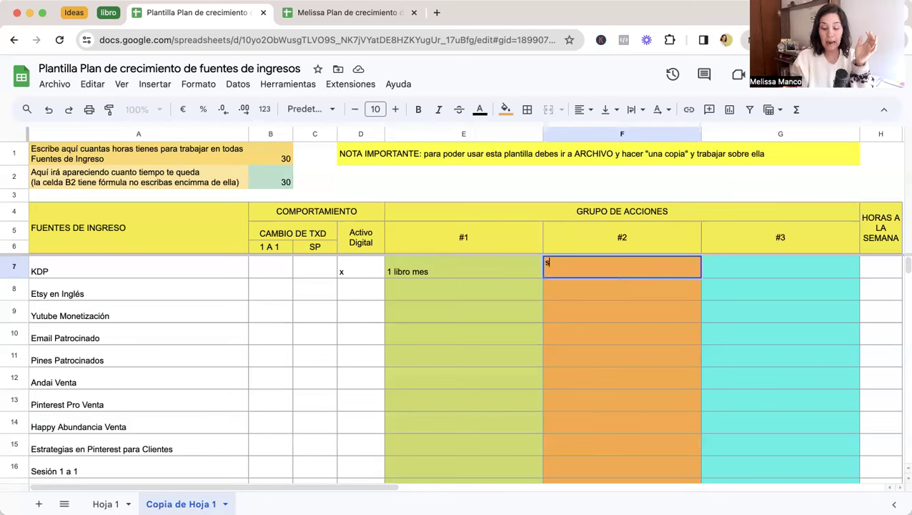
{"action": "type", "text": "ubida "}
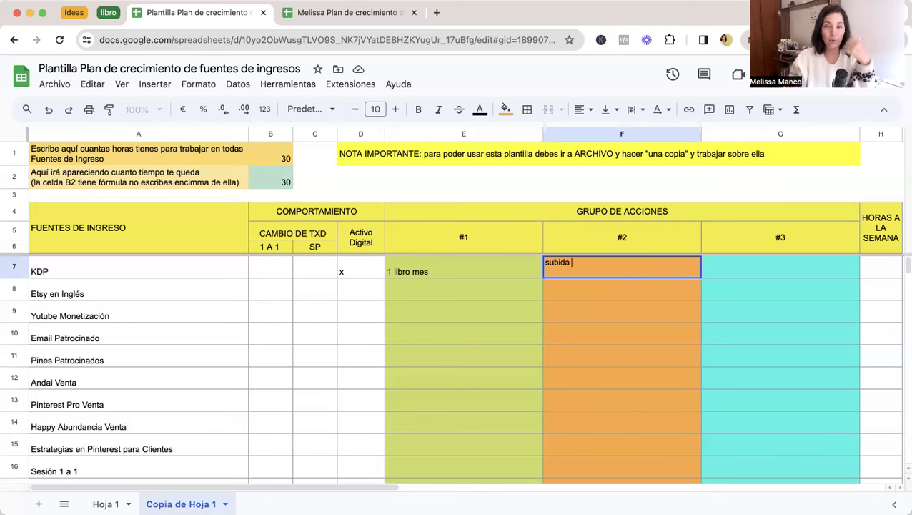
{"action": "type", "text": "y optmi"}
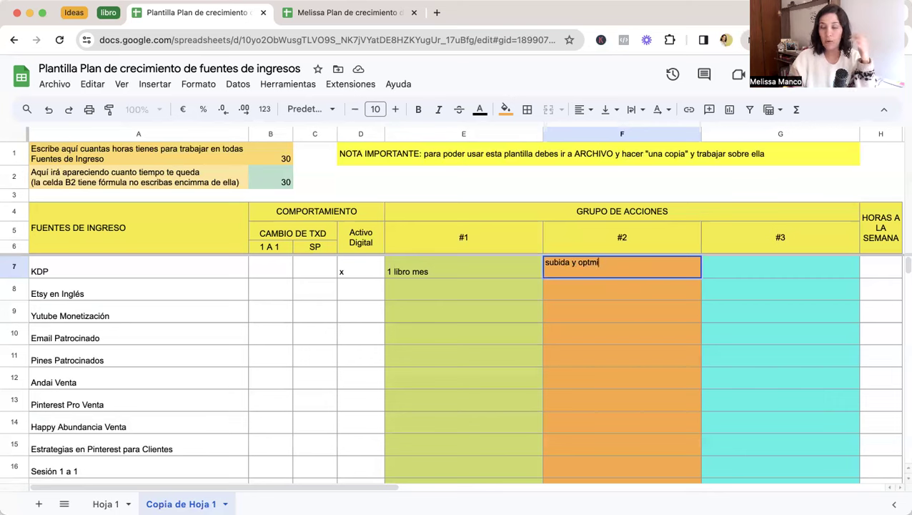
{"action": "key", "text": "Tab"}
{"action": "type", "text": "p"}
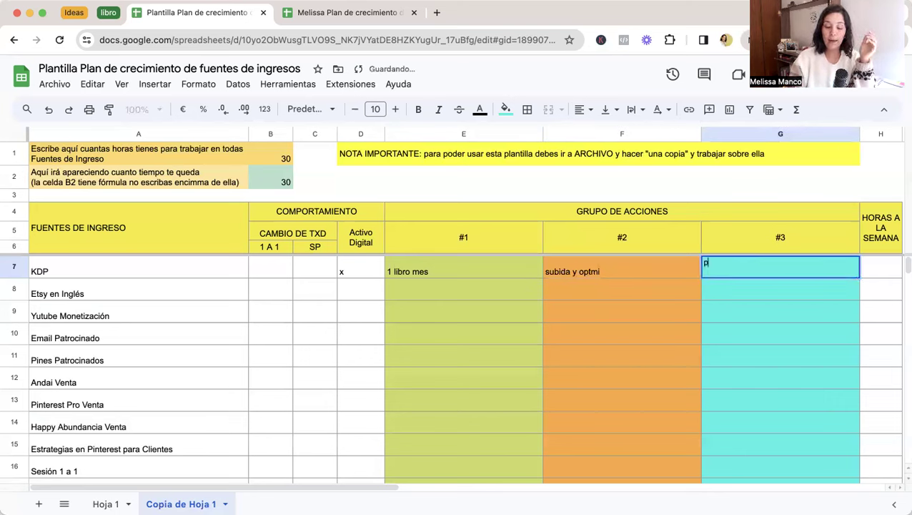
{"action": "type", "text": "romoción"}
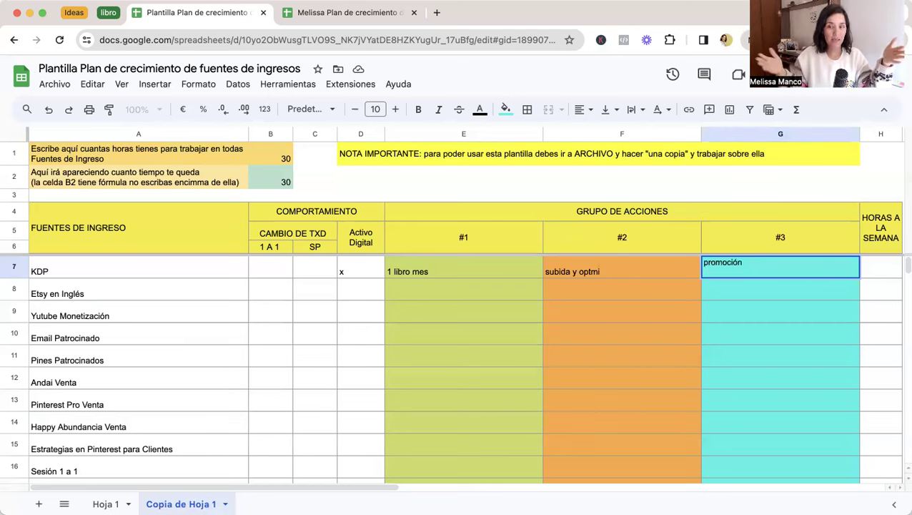
{"action": "key", "text": "Return"}
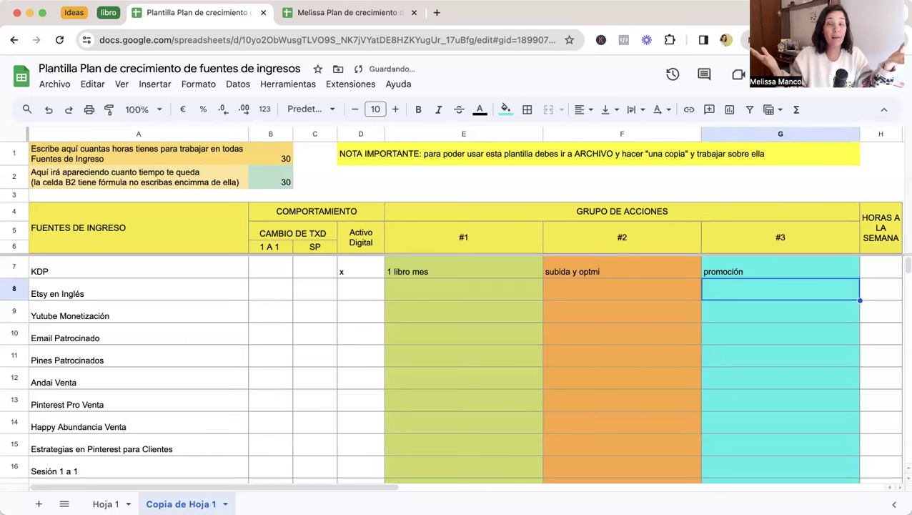
{"action": "left_click", "coordinate": [780, 267]}
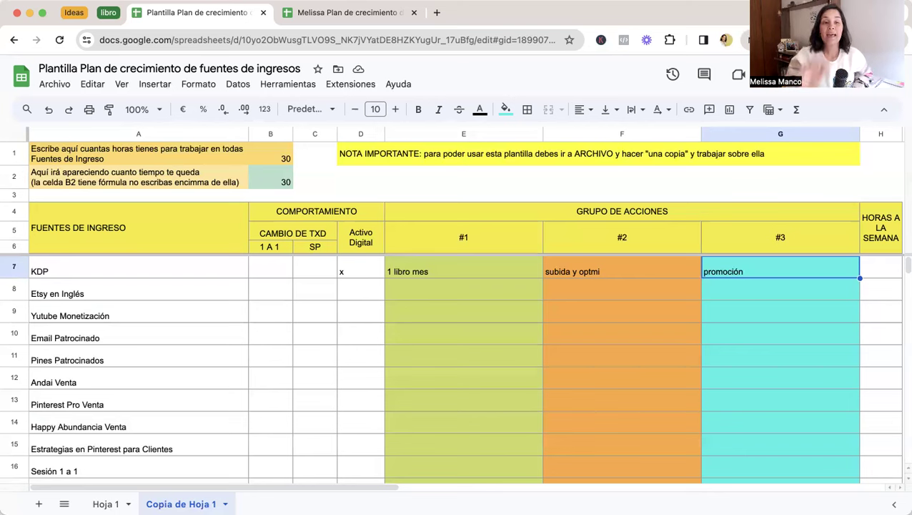
Review the total available hours in B1 and set KDP's weekly hours to 1 in H7
{"action": "left_click", "coordinate": [217, 149]}
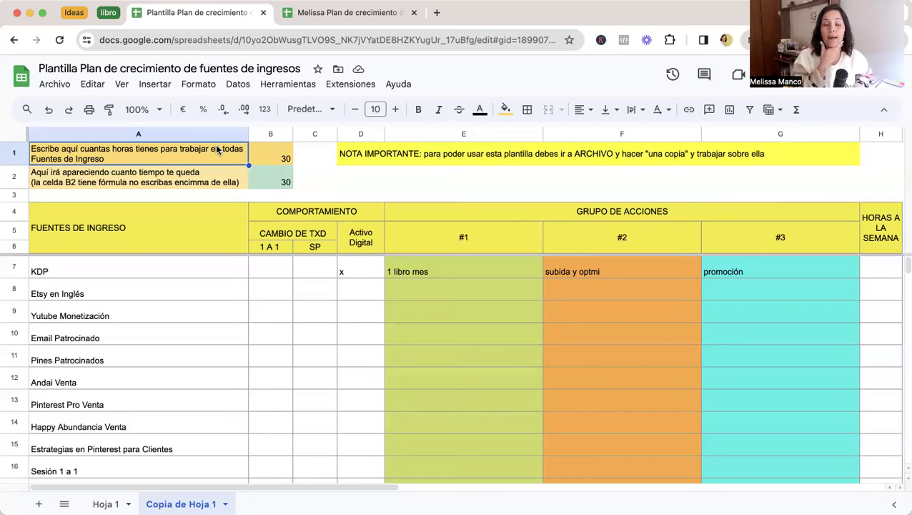
{"action": "left_click", "coordinate": [271, 156]}
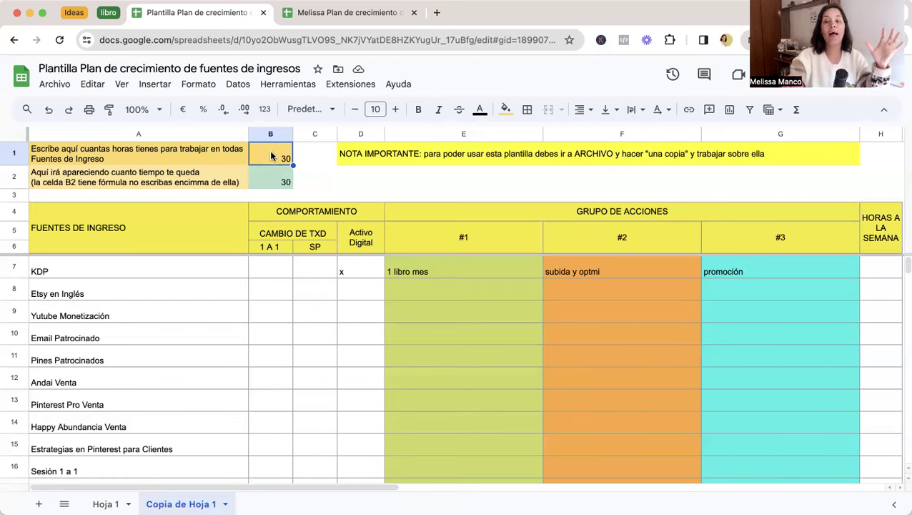
{"action": "left_click", "coordinate": [873, 274]}
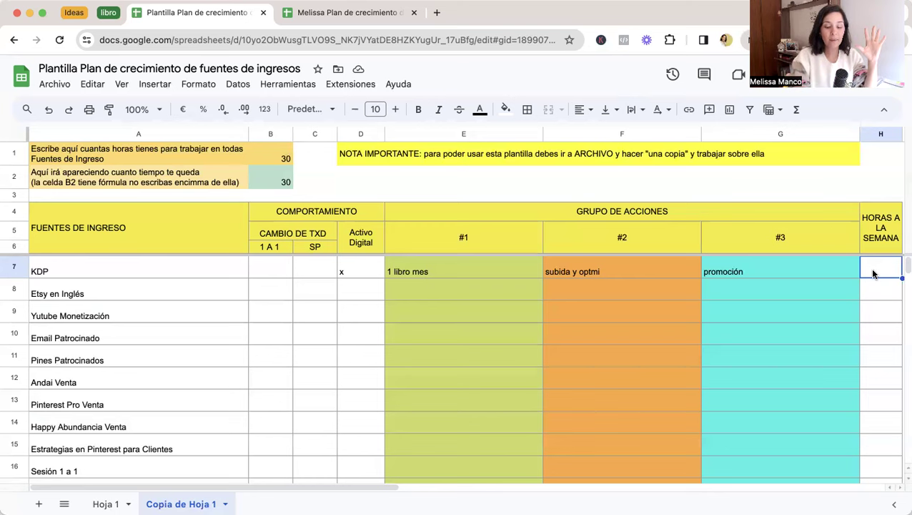
{"action": "type", "text": "1"}
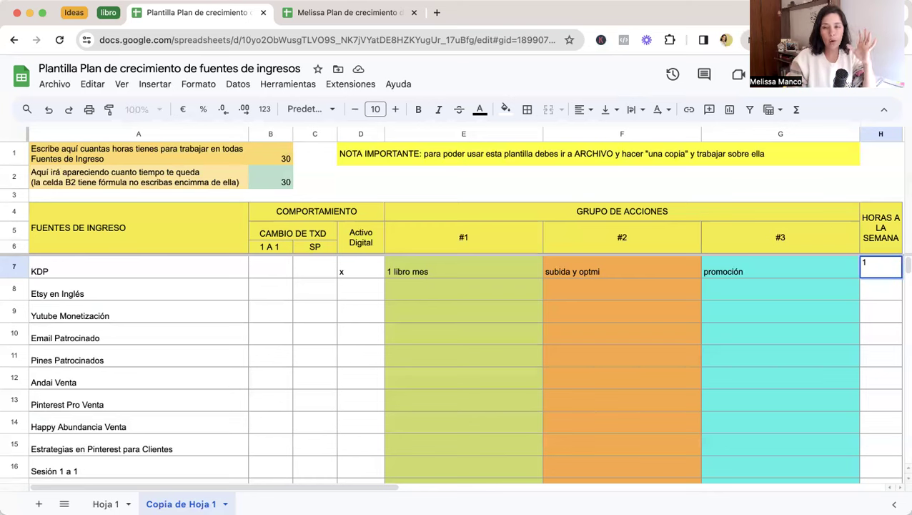
{"action": "key", "text": "Return"}
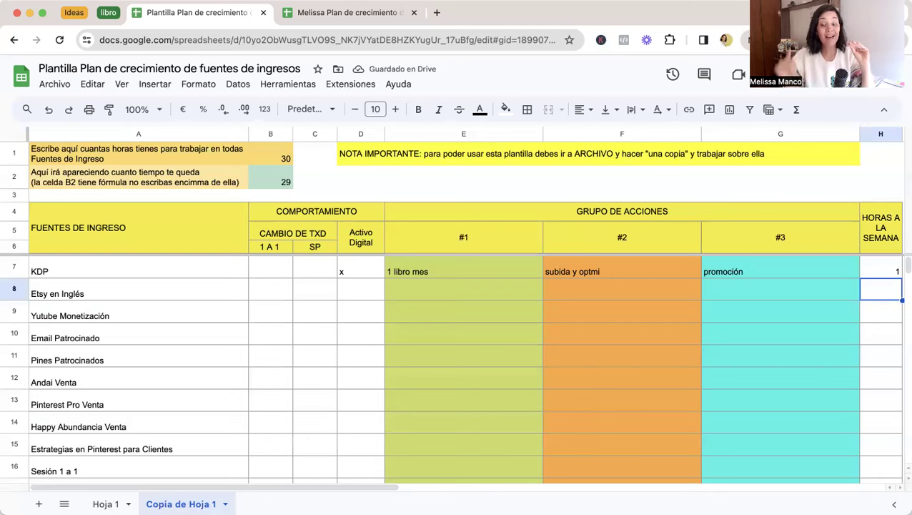
Mark Etsy en Inglés as Activo Digital with an x in D8
{"action": "key", "text": "Left"}
{"action": "key", "text": "Left"}
{"action": "key", "text": "Left"}
{"action": "key", "text": "Left"}
{"action": "key", "text": "Left"}
{"action": "key", "text": "Left"}
{"action": "key", "text": "Left"}
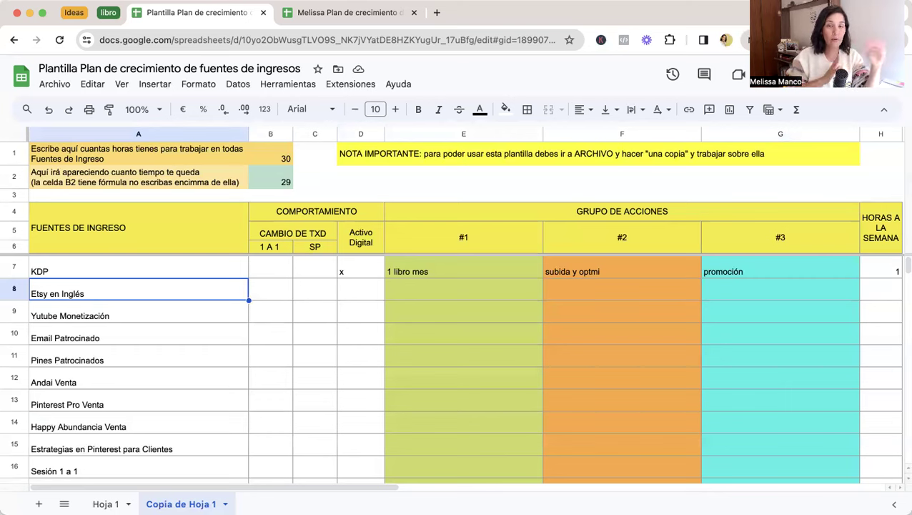
{"action": "key", "text": "Right"}
{"action": "key", "text": "Right"}
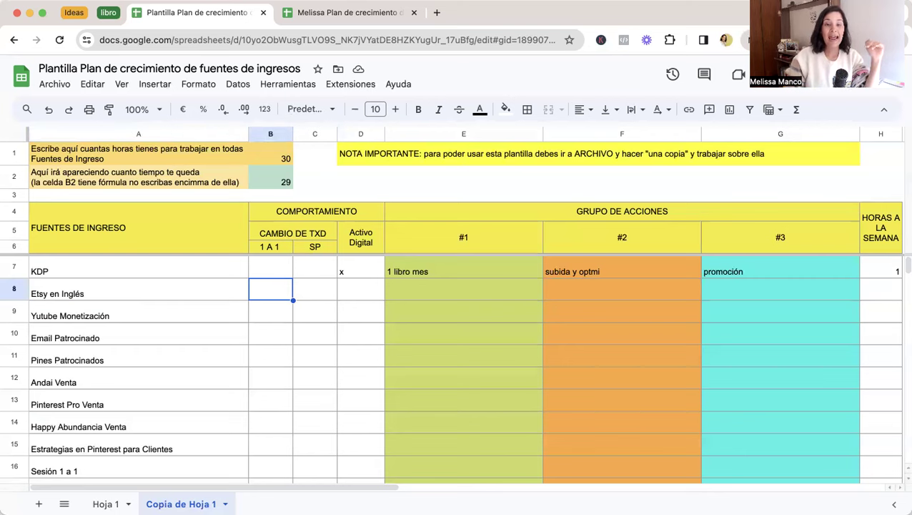
{"action": "key", "text": "Right"}
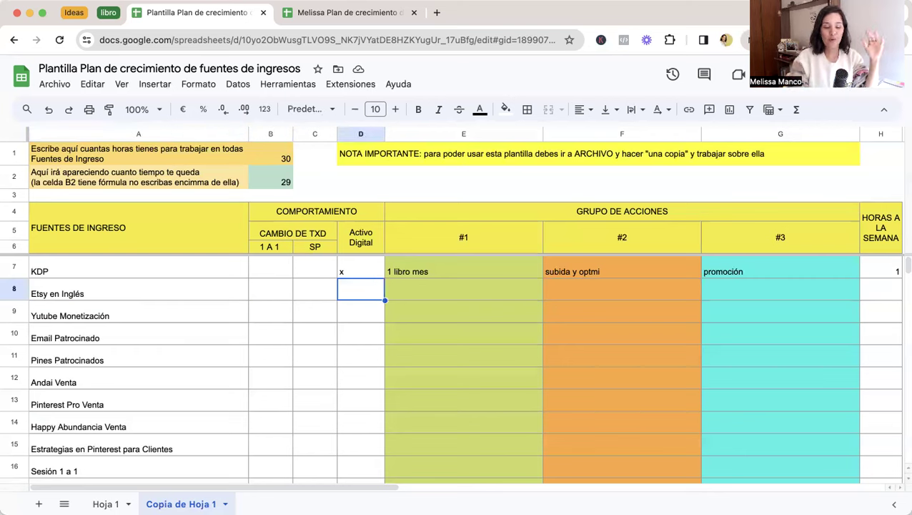
{"action": "type", "text": "x"}
{"action": "key", "text": "Right"}
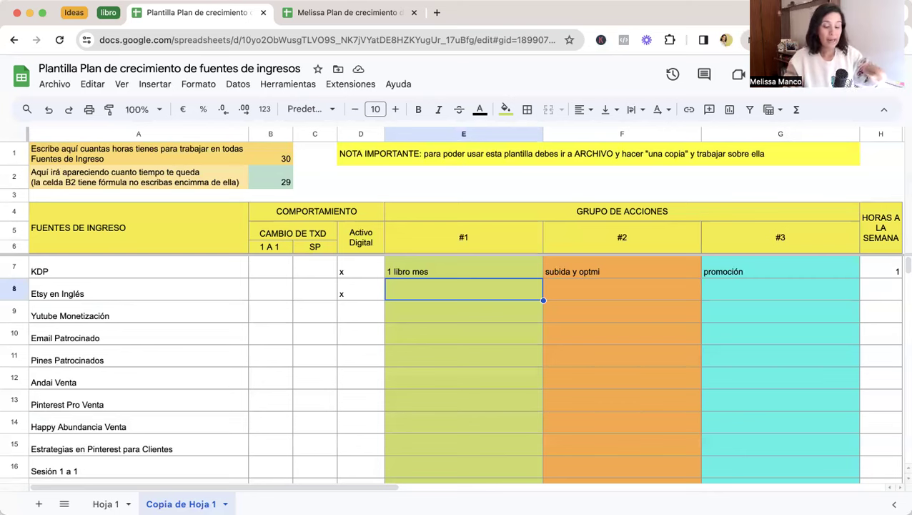
Enter "10 listado al mes" as the group #1 action for Etsy en Inglés in cell E8
{"action": "type", "text": "1p "}
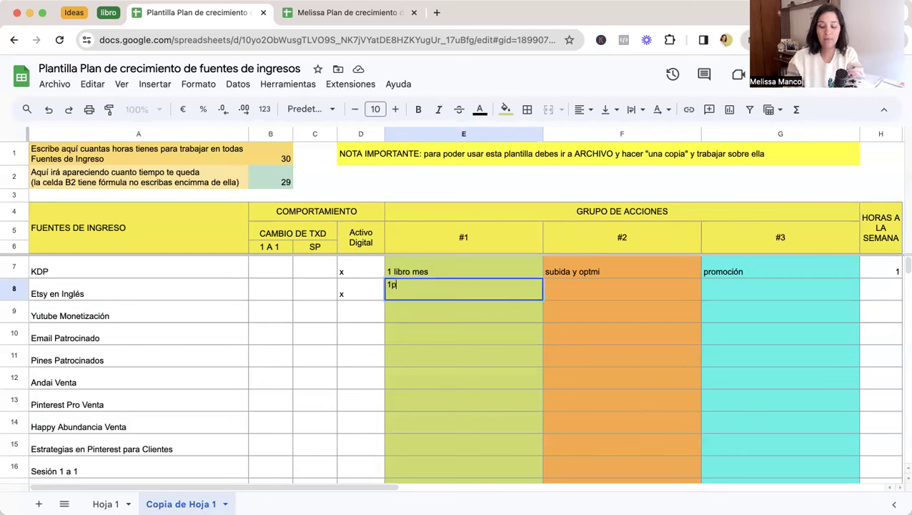
{"action": "type", "text": "lis"}
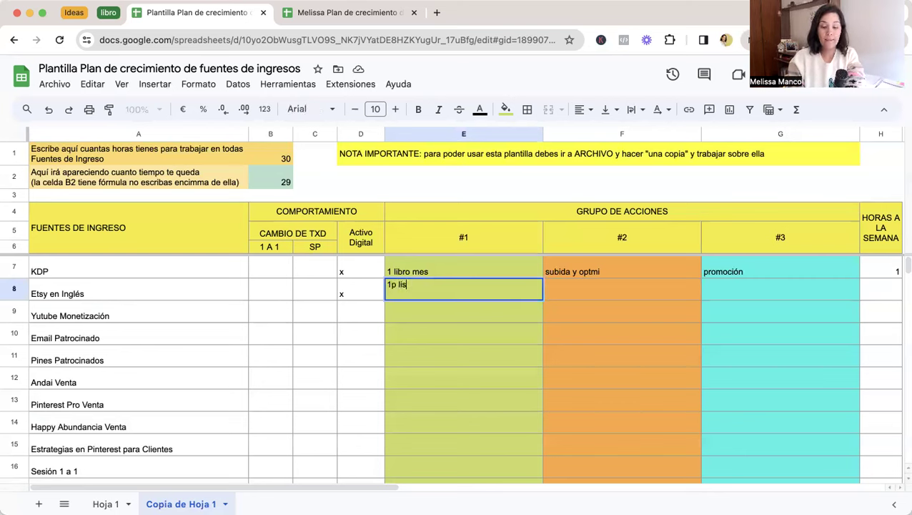
{"action": "type", "text": "tado al mes"}
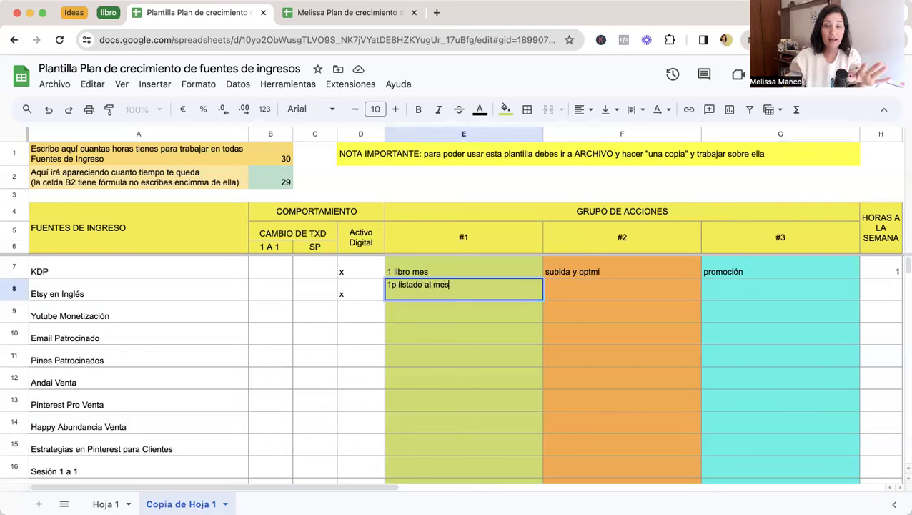
{"action": "left_click", "coordinate": [392, 284]}
{"action": "key", "text": "BackSpace"}
{"action": "type", "text": "o"}
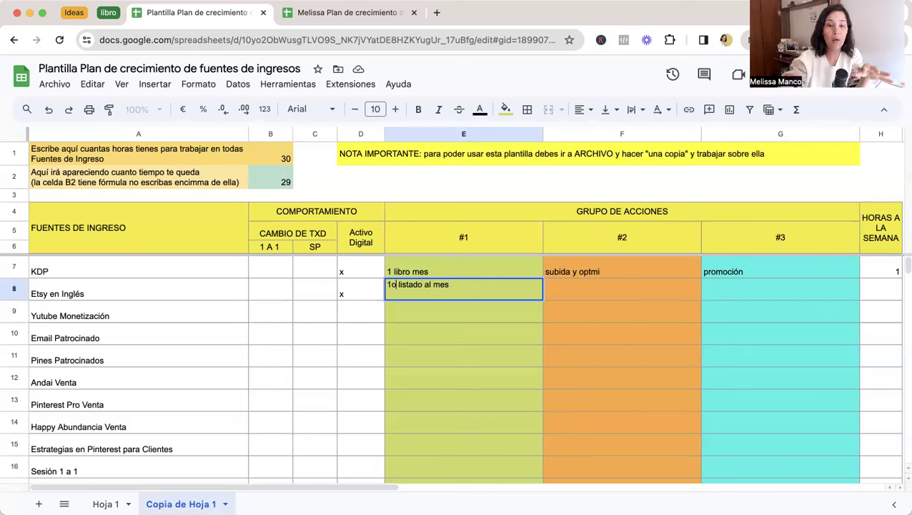
{"action": "key", "text": "BackSpace"}
{"action": "type", "text": "0"}
Enter "optimización" in F8 and "promoción" in G8 as the group #2 and #3 actions for Etsy en Inglés
{"action": "left_click", "coordinate": [633, 292]}
{"action": "type", "text": "optmi"}
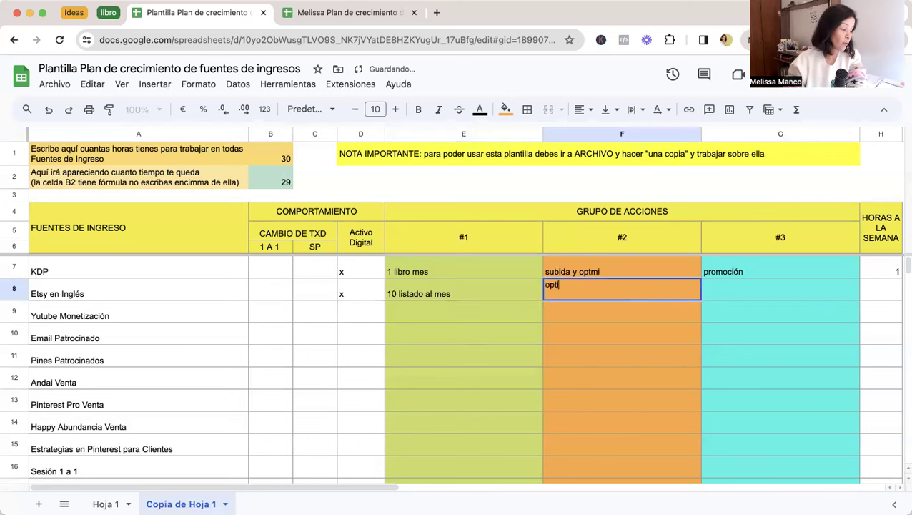
{"action": "key", "text": "BackSpace"}
{"action": "key", "text": "BackSpace"}
{"action": "type", "text": "imizaci"}
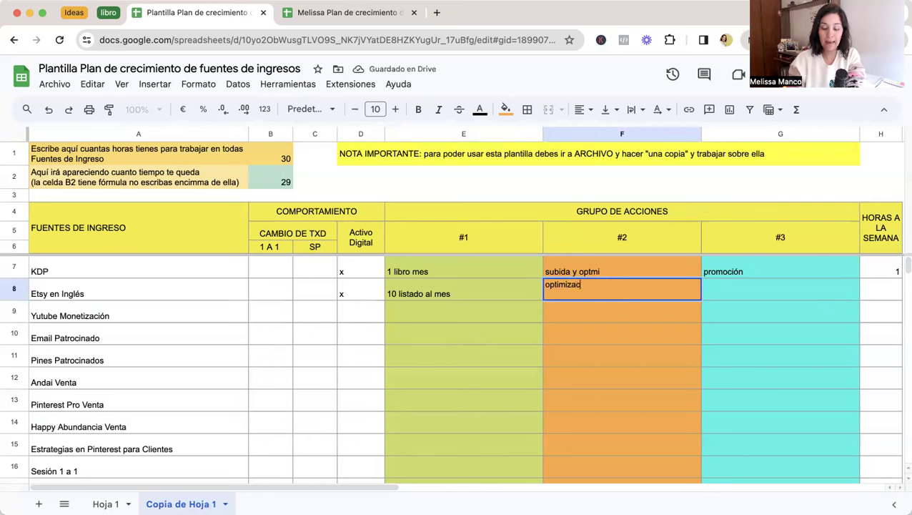
{"action": "type", "text": "ón"}
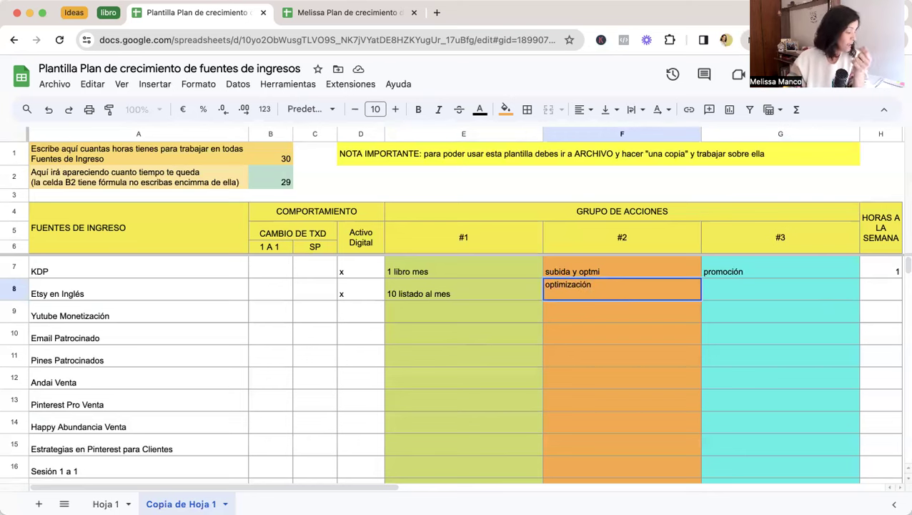
{"action": "key", "text": "Tab"}
{"action": "type", "text": "promoción"}
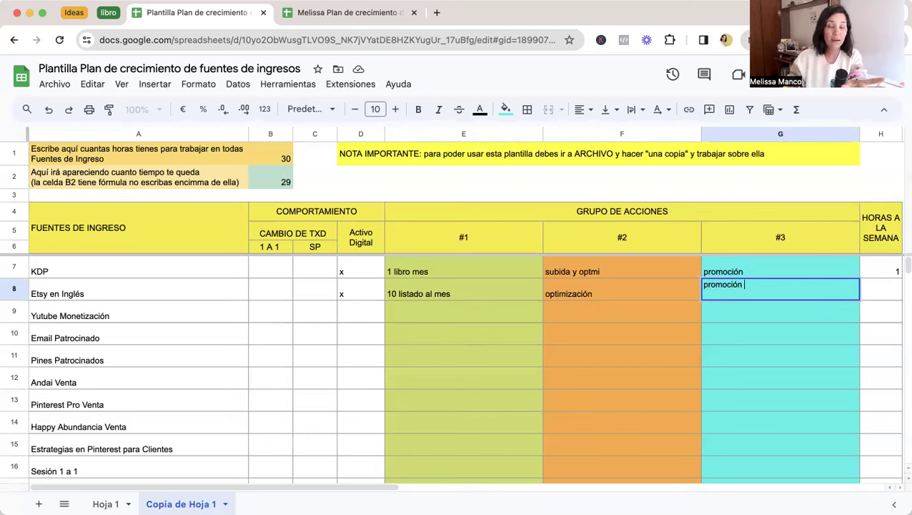
Set the weekly hours for Etsy en Inglés to 3 in cell H8
{"action": "key", "text": "Tab"}
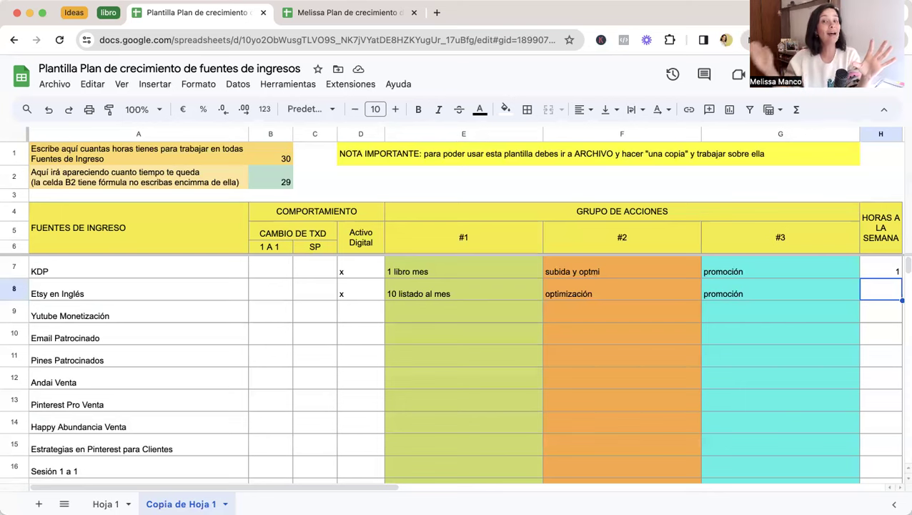
{"action": "type", "text": "3"}
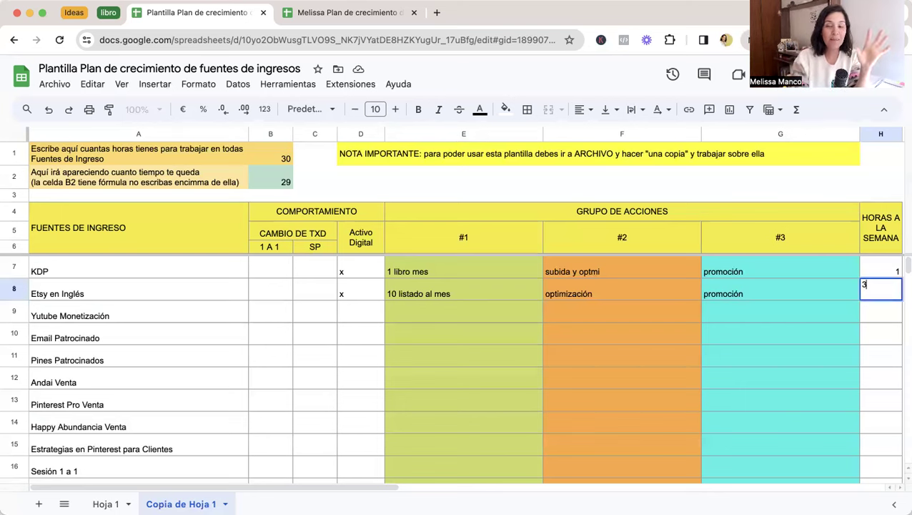
{"action": "key", "text": "Return"}
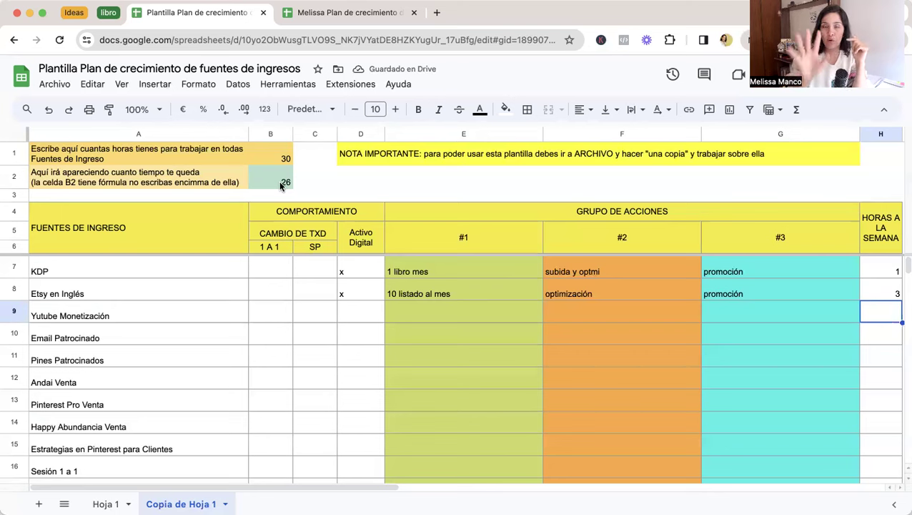
Mark Yutube Monetización as Activo Digital with an uppercase X in D9
{"action": "key", "text": "Left"}
{"action": "key", "text": "Left"}
{"action": "key", "text": "Left"}
{"action": "key", "text": "Left"}
{"action": "key", "text": "Left"}
{"action": "key", "text": "Left"}
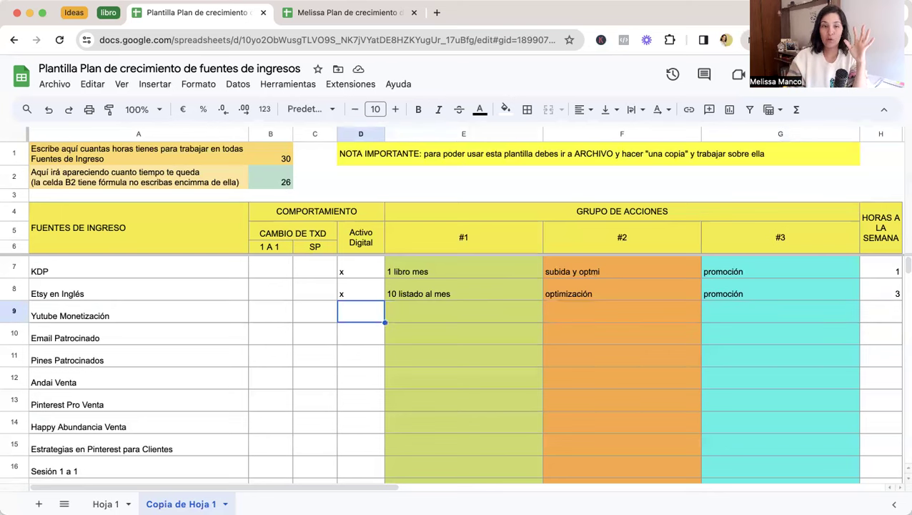
{"action": "key", "text": "Left"}
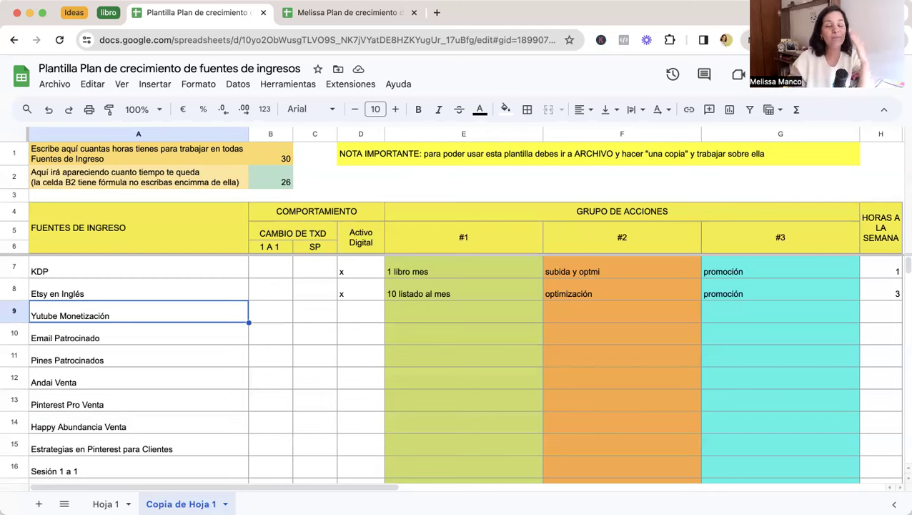
{"action": "key", "text": "Right"}
{"action": "key", "text": "Right"}
{"action": "key", "text": "Right"}
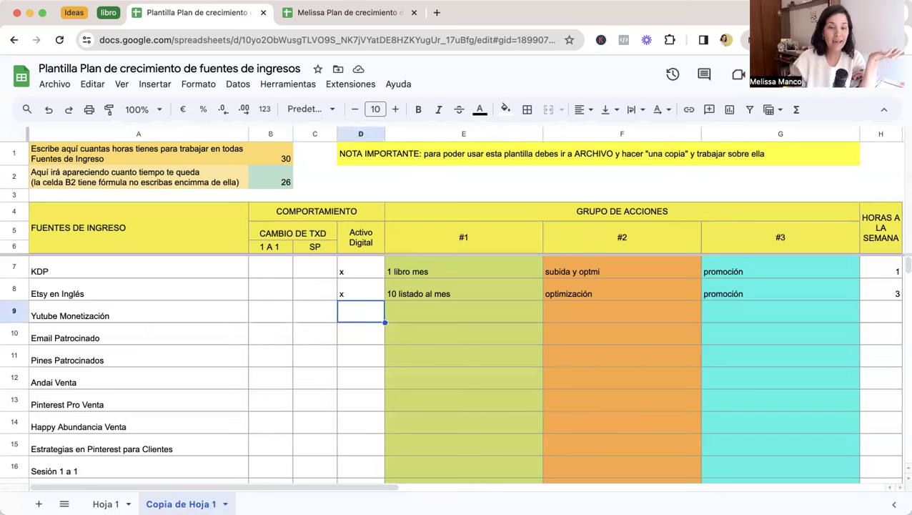
{"action": "type", "text": "x"}
{"action": "key", "text": "BackSpace"}
{"action": "type", "text": "X"}
{"action": "key", "text": "Tab"}
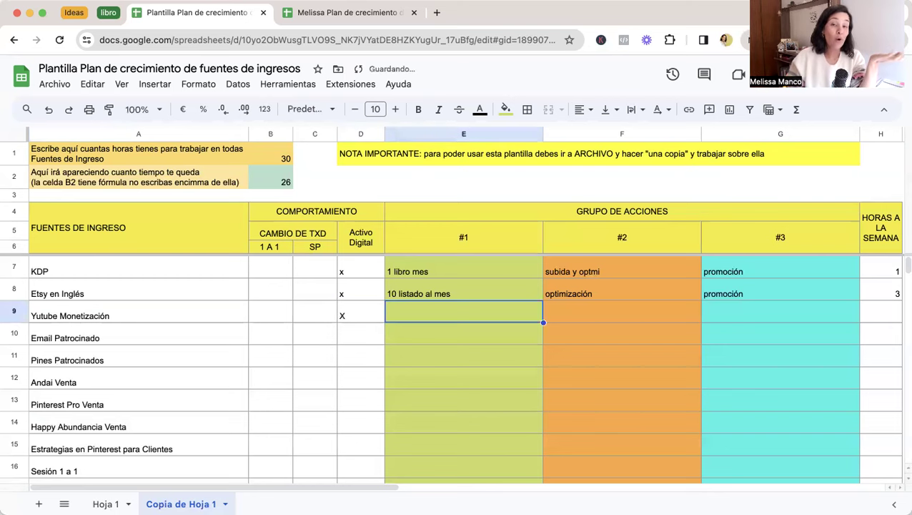
Enter "1 video 1shorts semana" as the group #1 action for Yutube Monetización in cell E9
{"action": "type", "text": "1 vide"}
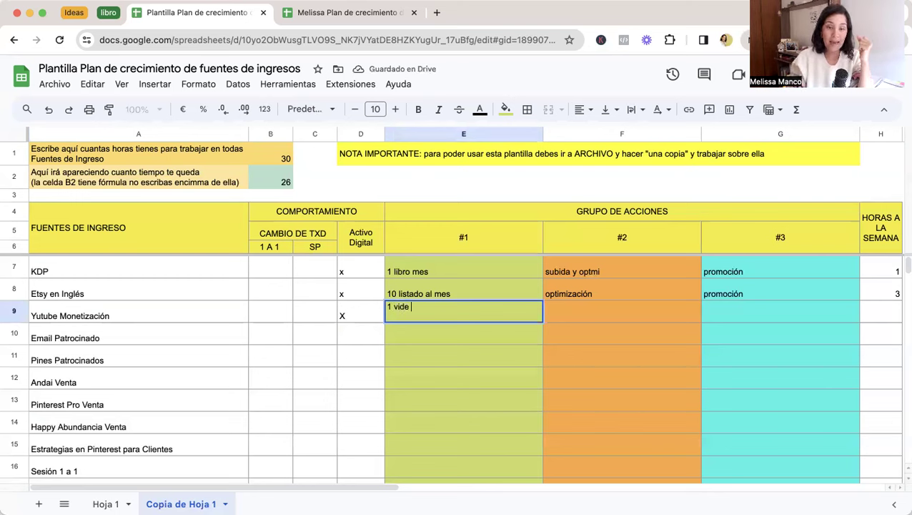
{"action": "type", "text": " o 1"}
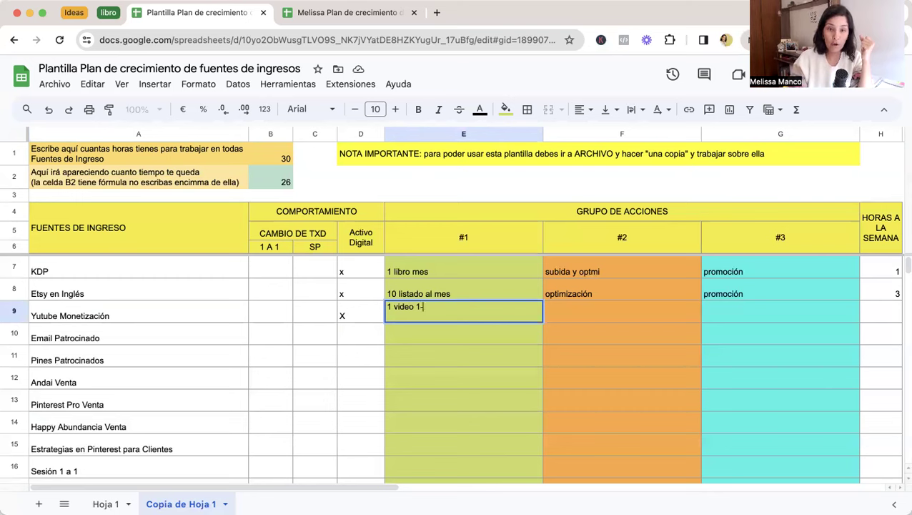
{"action": "type", "text": "s"}
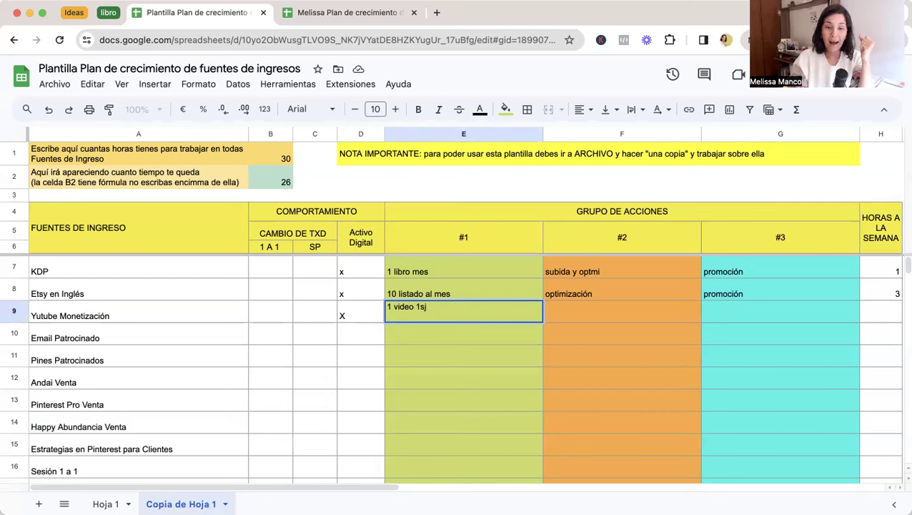
{"action": "type", "text": "jhorts"}
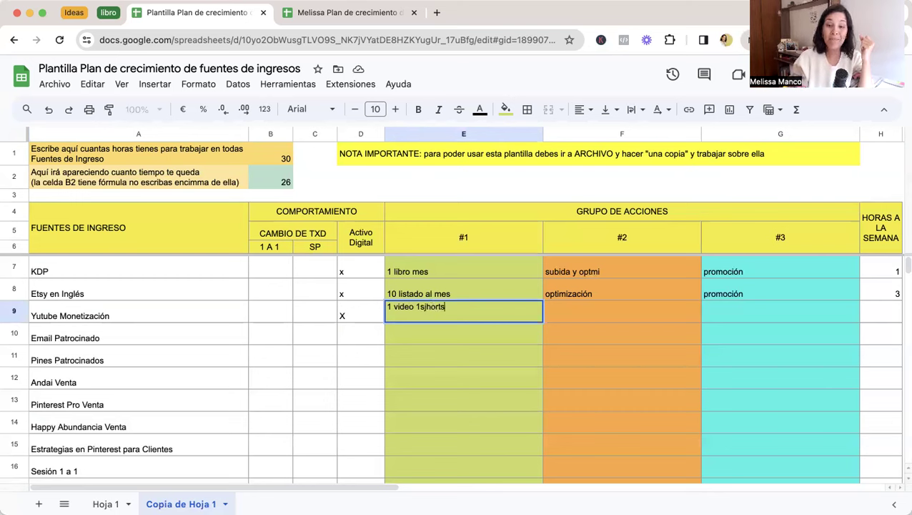
{"action": "key", "text": "BackSpace"}
{"action": "key", "text": "BackSpace"}
{"action": "key", "text": "BackSpace"}
{"action": "key", "text": "BackSpace"}
{"action": "key", "text": "BackSpace"}
{"action": "key", "text": "BackSpace"}
{"action": "type", "text": "horts"}
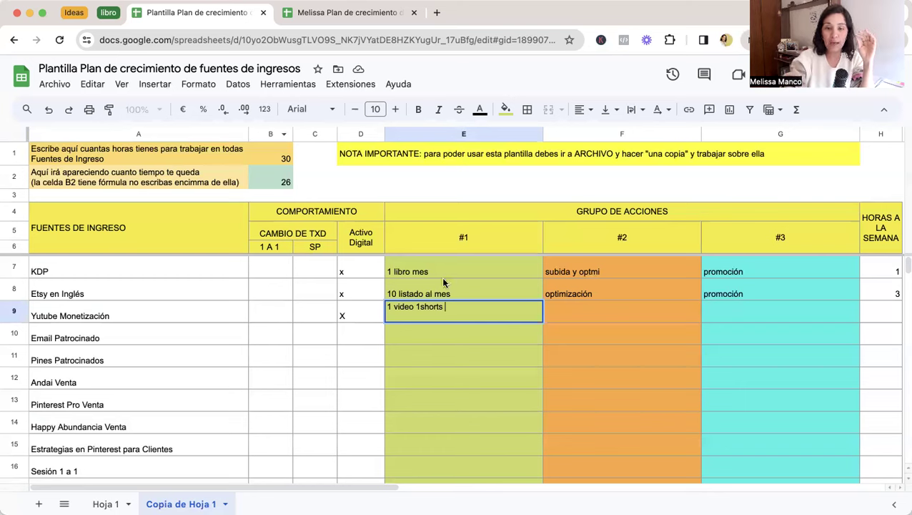
{"action": "type", "text": "sema"}
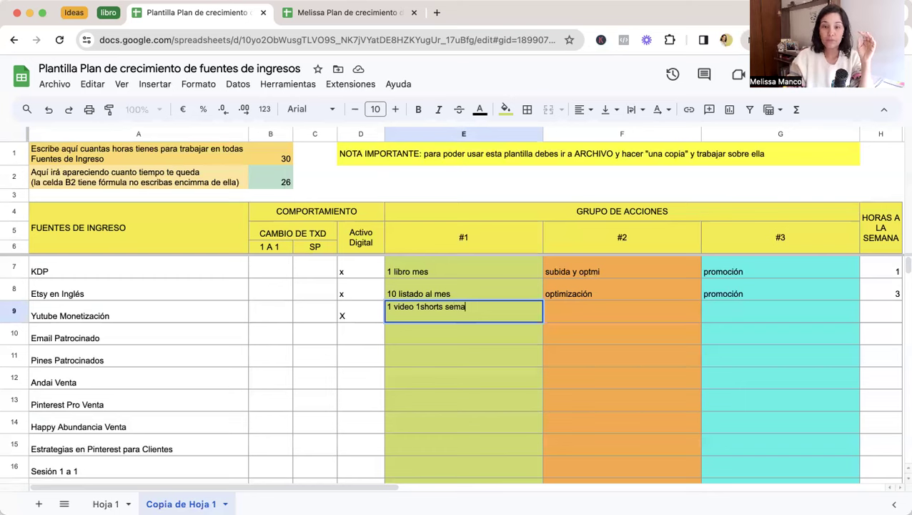
{"action": "type", "text": "na"}
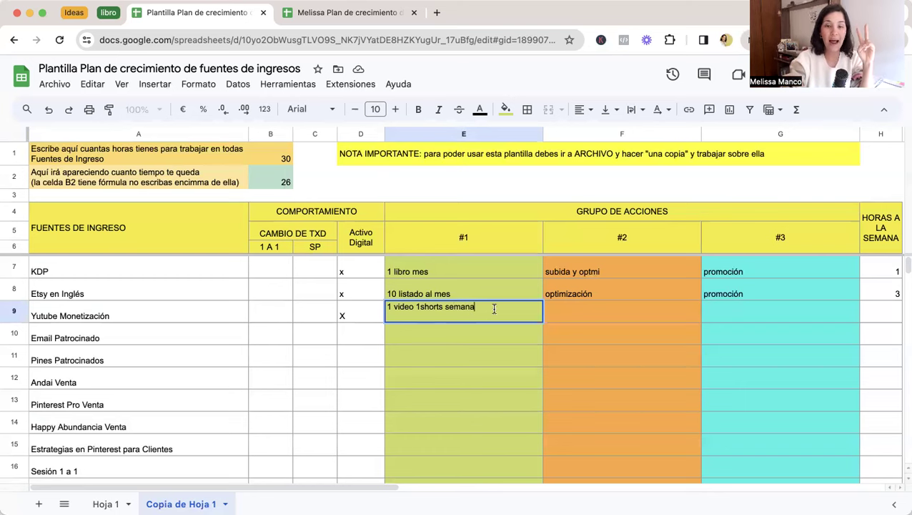
Change the number of shorts in the E9 action to 2, making it "1 video 2shorts semana"
{"action": "left_click", "coordinate": [416, 305]}
{"action": "key", "text": "Delete"}
{"action": "type", "text": "2"}
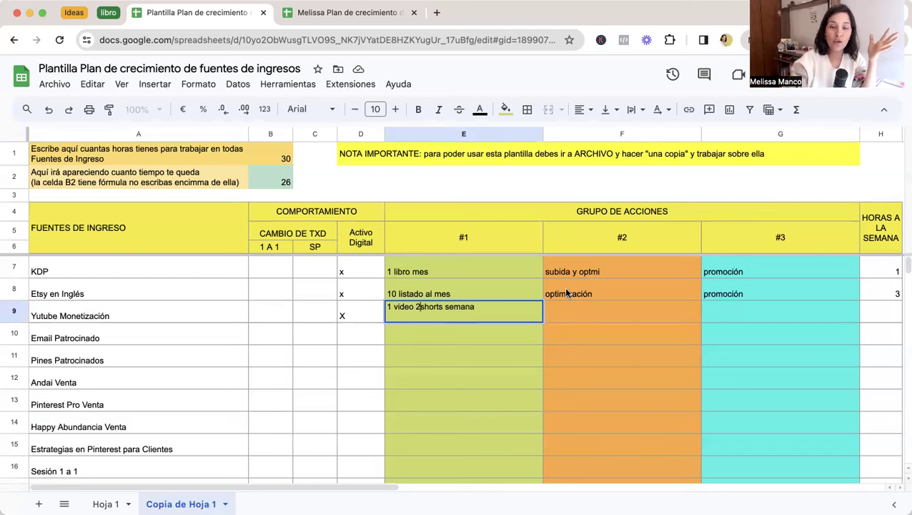
Enter "optmización" in F9 and "promoción" in G9 as the group #2 and #3 actions for Yutube Monetización
{"action": "left_click", "coordinate": [581, 313]}
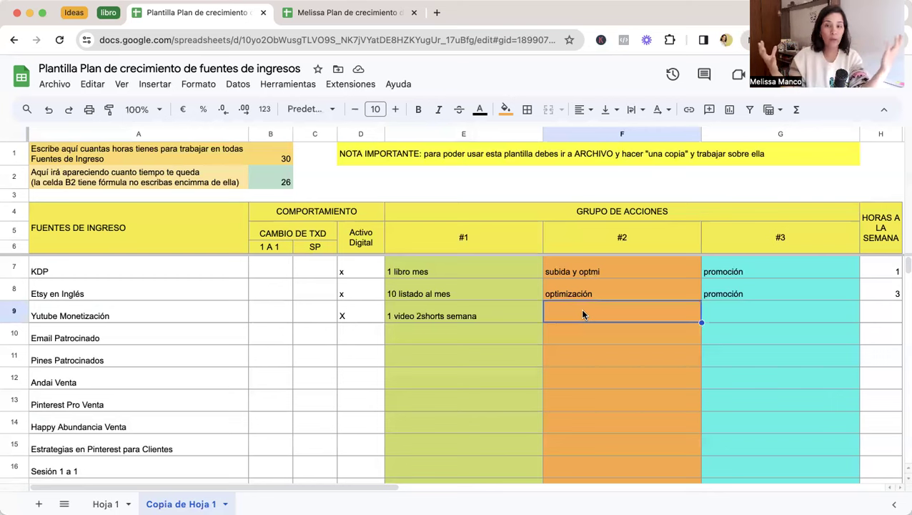
{"action": "type", "text": "o"}
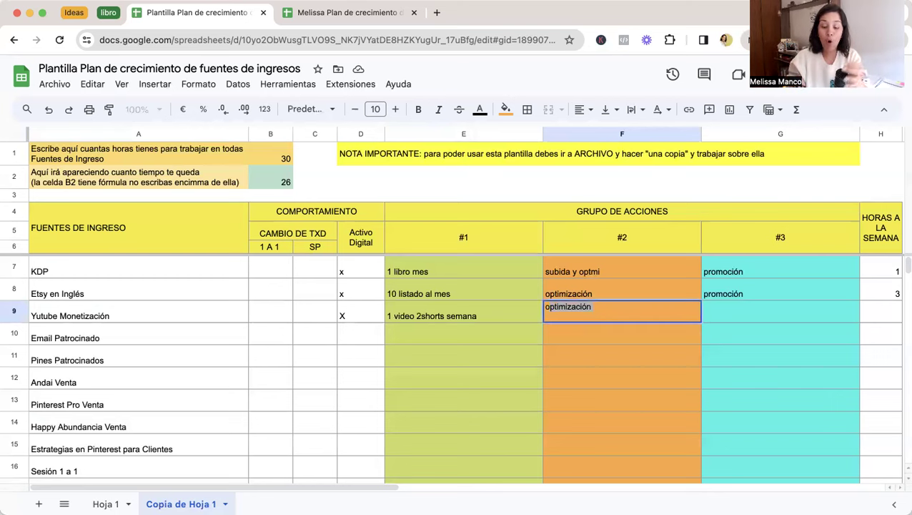
{"action": "type", "text": "ptmizació"}
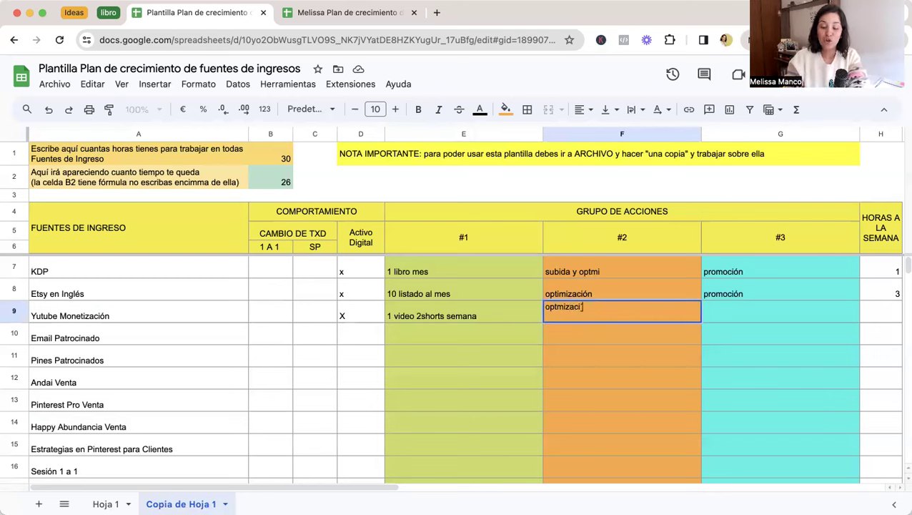
{"action": "type", "text": "n"}
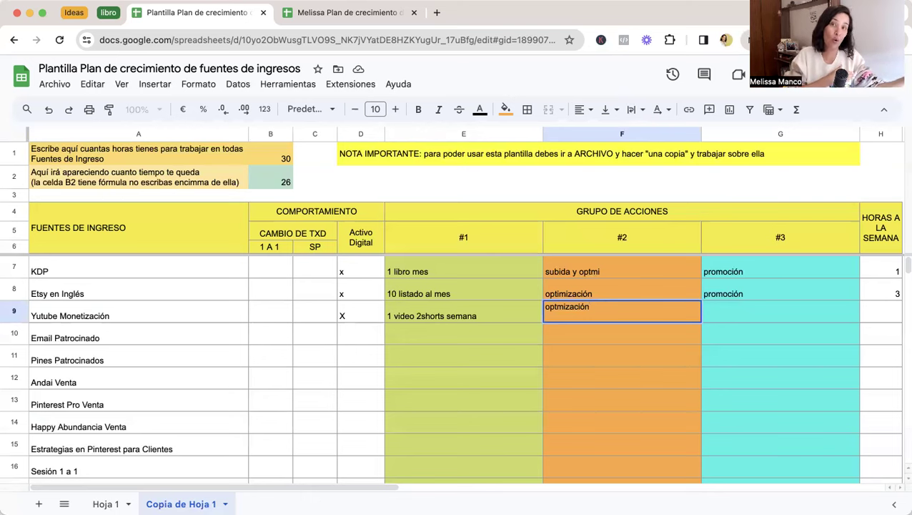
{"action": "key", "text": "Tab"}
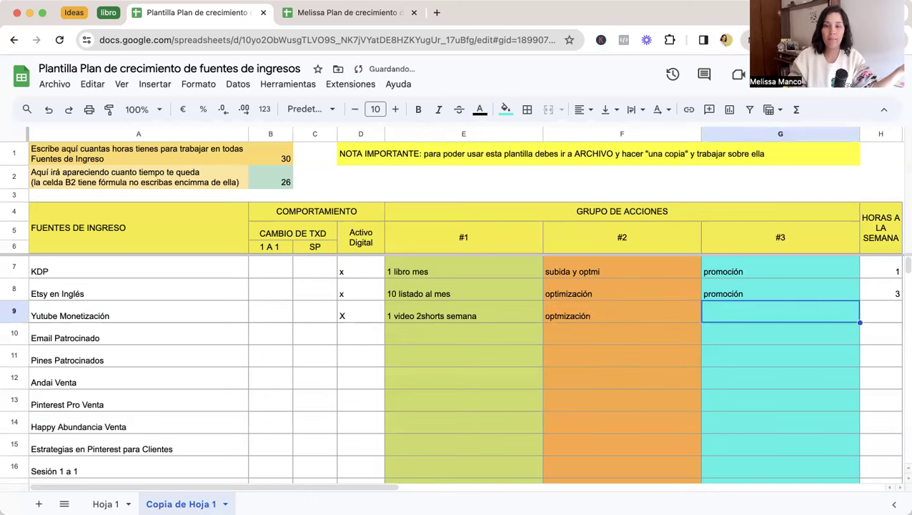
{"action": "type", "text": "pr"}
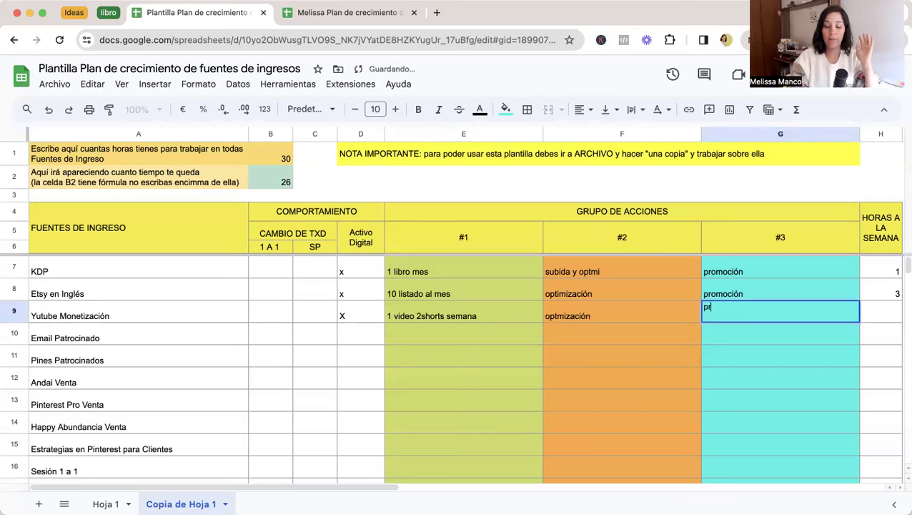
{"action": "type", "text": "omoción"}
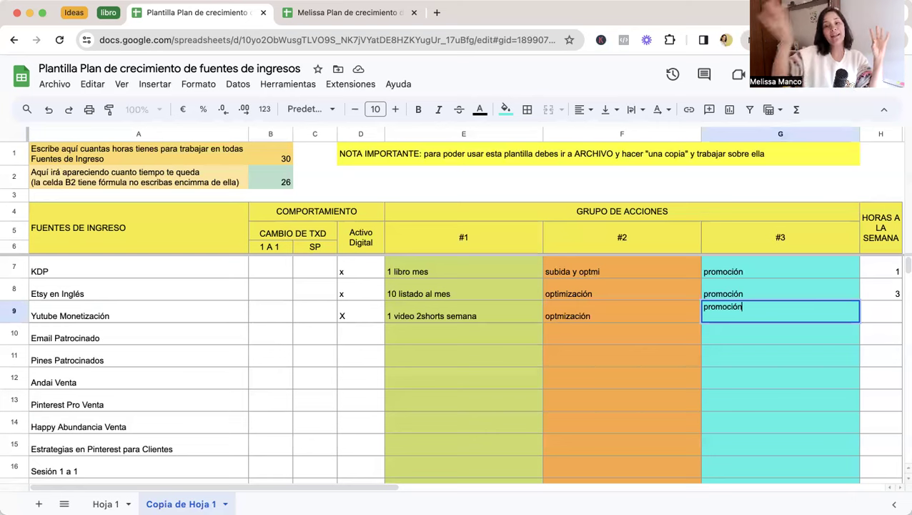
Set the weekly hours for Yutube Monetización to 5 in cell H9
{"action": "key", "text": "Tab"}
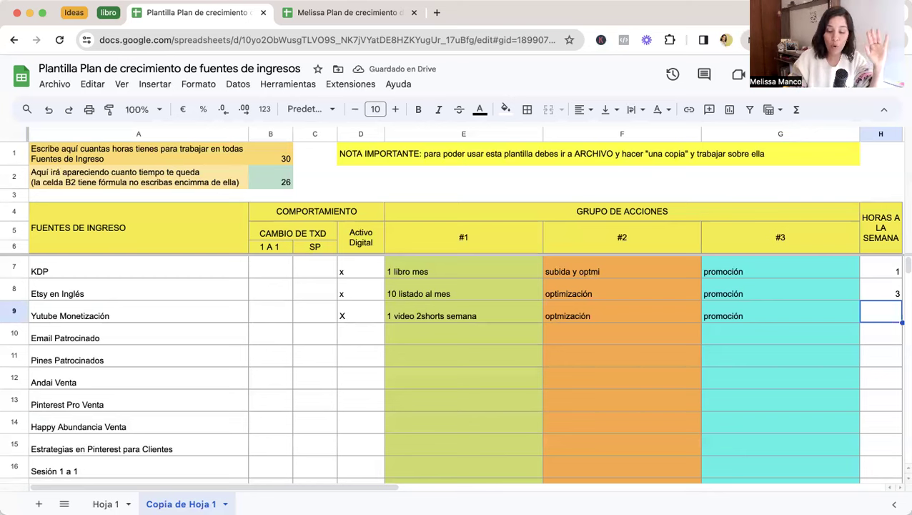
{"action": "type", "text": "5"}
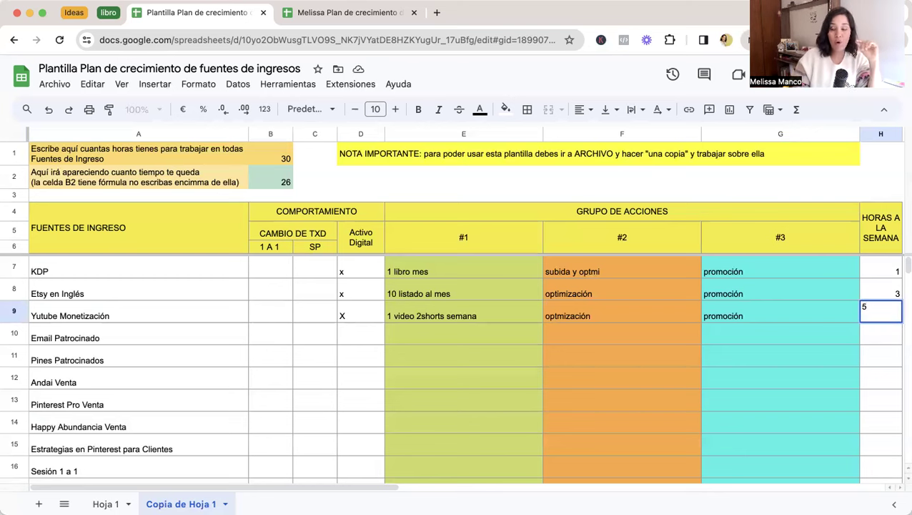
{"action": "key", "text": "Return"}
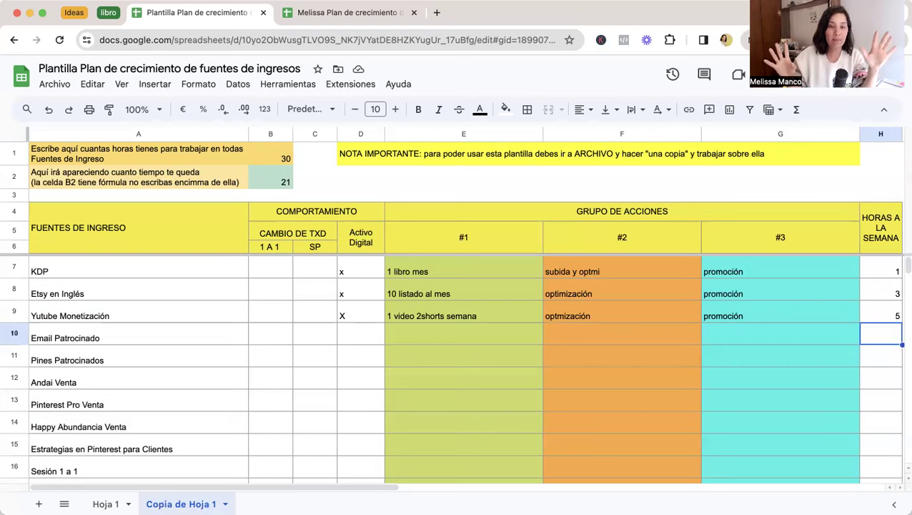
Check the remaining hours in B2 and look over the income sources from Email Patrocinado to Sesión 1 a 1
{"action": "key", "text": "Left"}
{"action": "key", "text": "Left"}
{"action": "key", "text": "Left"}
{"action": "key", "text": "Left"}
{"action": "key", "text": "Left"}
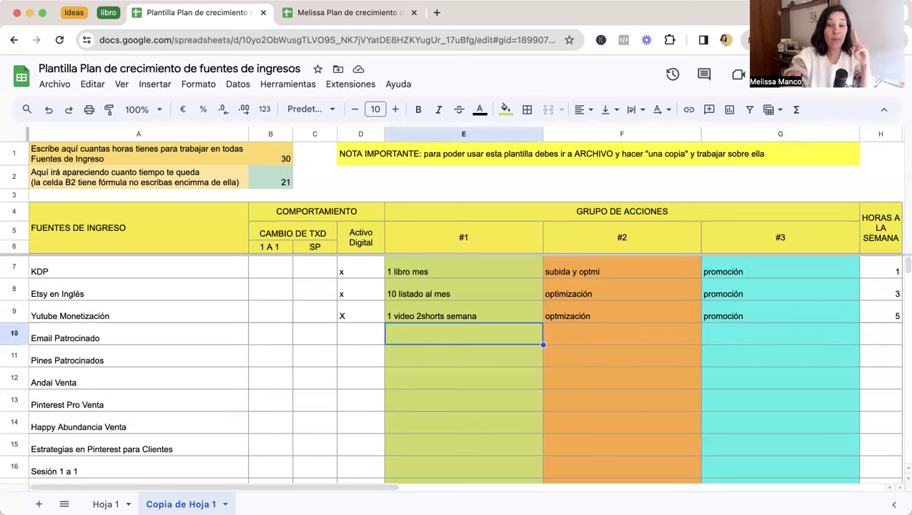
{"action": "left_click", "coordinate": [265, 175]}
{"action": "key", "text": "Left"}
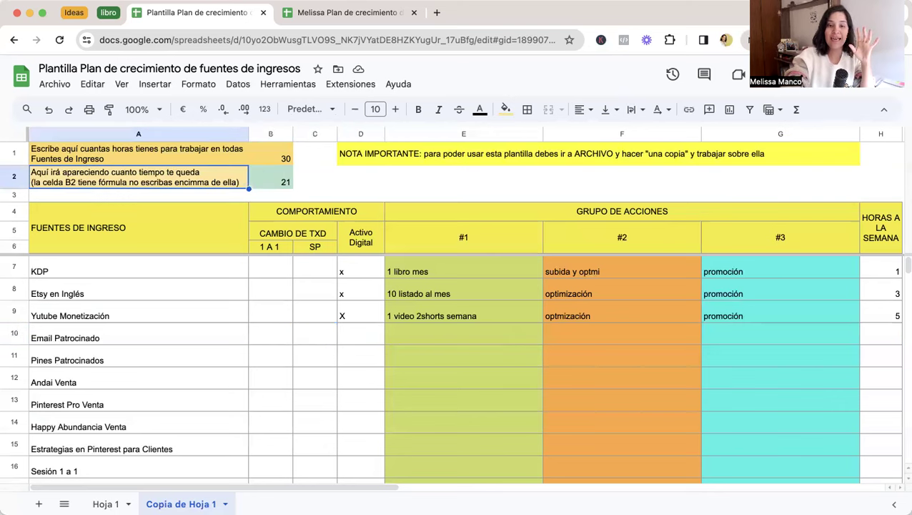
{"action": "left_click", "coordinate": [111, 341]}
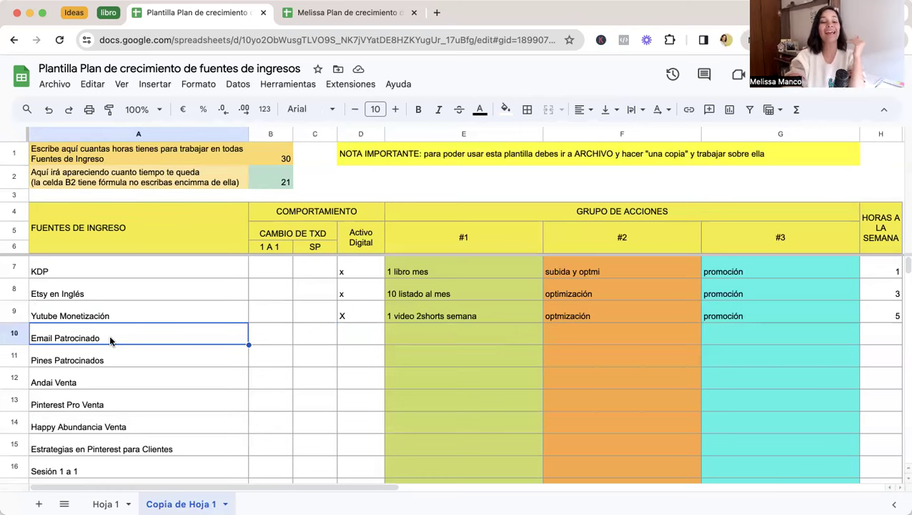
{"action": "left_click", "coordinate": [82, 472]}
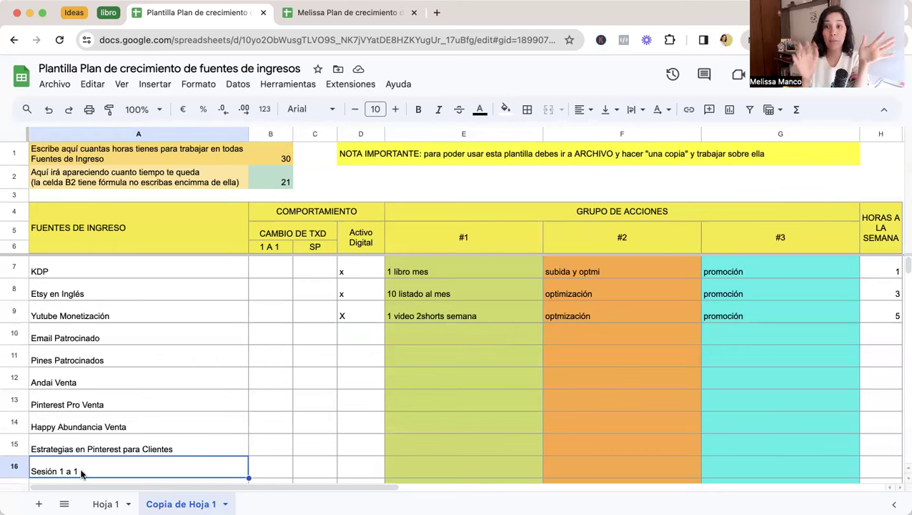
Mark Email Patrocinado as both SP and Activo Digital with an x in C10 and D10
{"action": "left_click", "coordinate": [181, 341]}
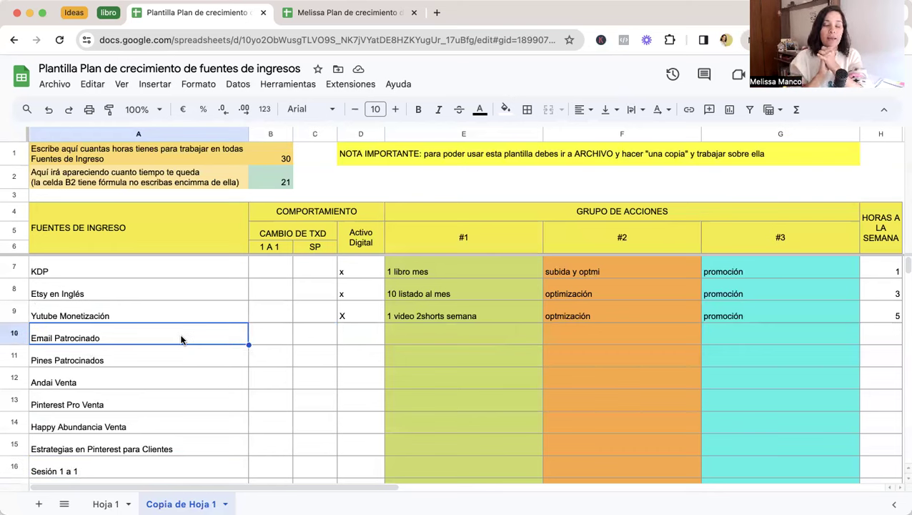
{"action": "key", "text": "Tab"}
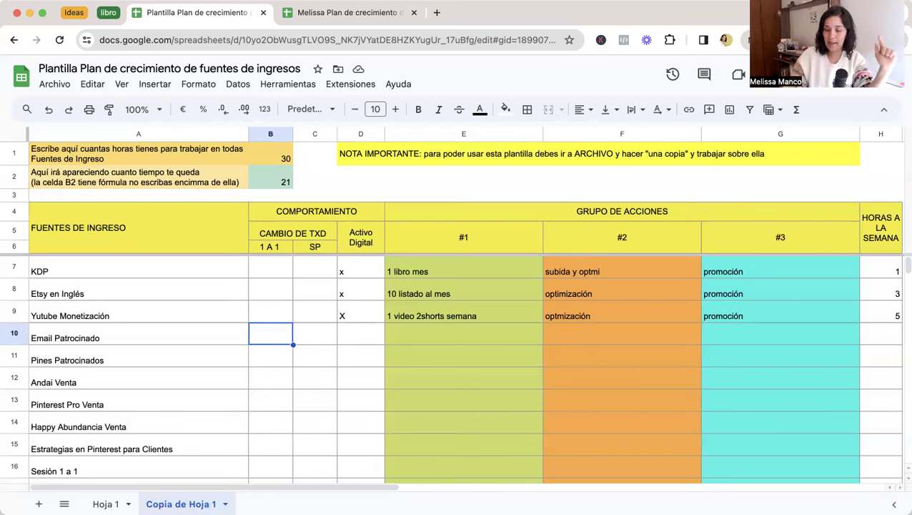
{"action": "left_click", "coordinate": [315, 333]}
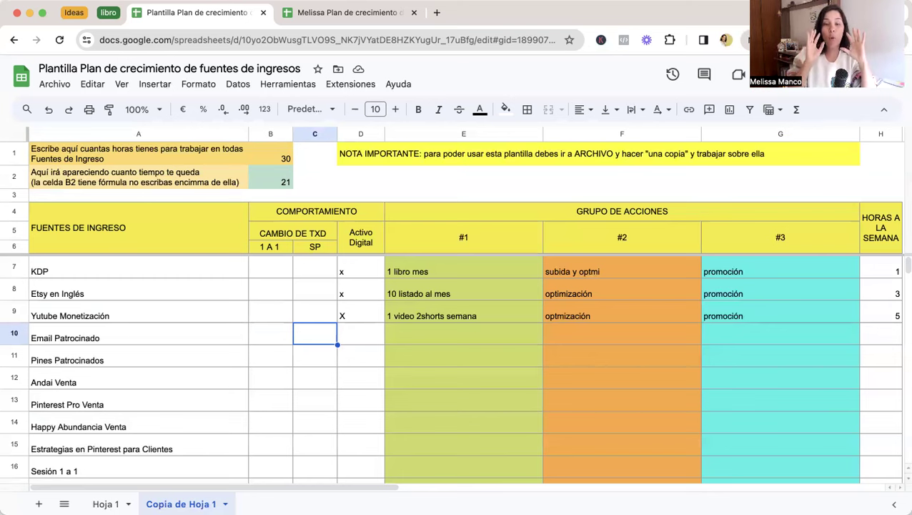
{"action": "type", "text": "x"}
{"action": "key", "text": "Tab"}
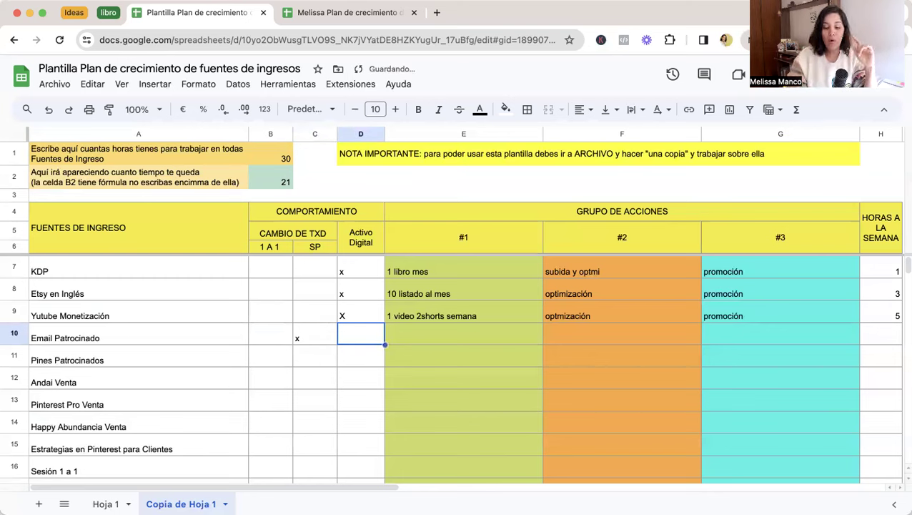
{"action": "type", "text": "x"}
{"action": "key", "text": "Tab"}
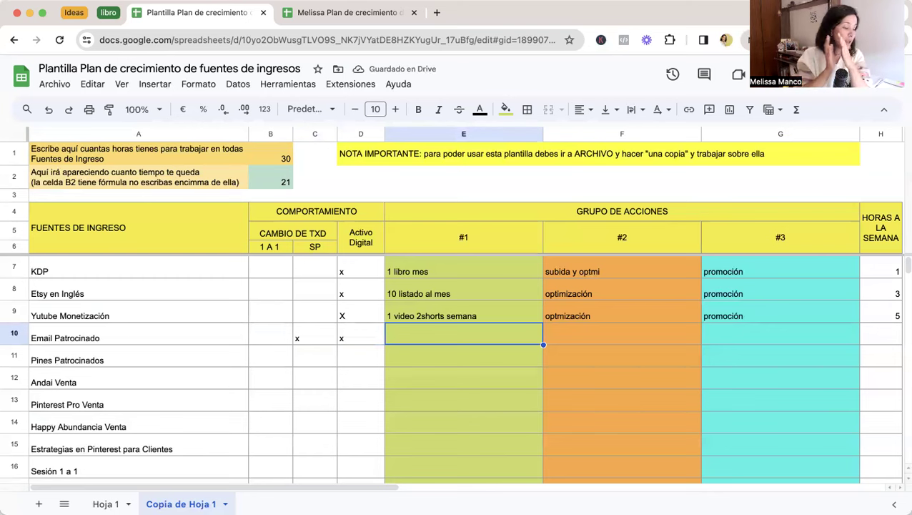
Enter "estrctura" in E10 and "producción paquetes" in F10 as the group #1 and #2 actions for Email Patrocinado
{"action": "type", "text": "estra"}
{"action": "type", "text": "tura"}
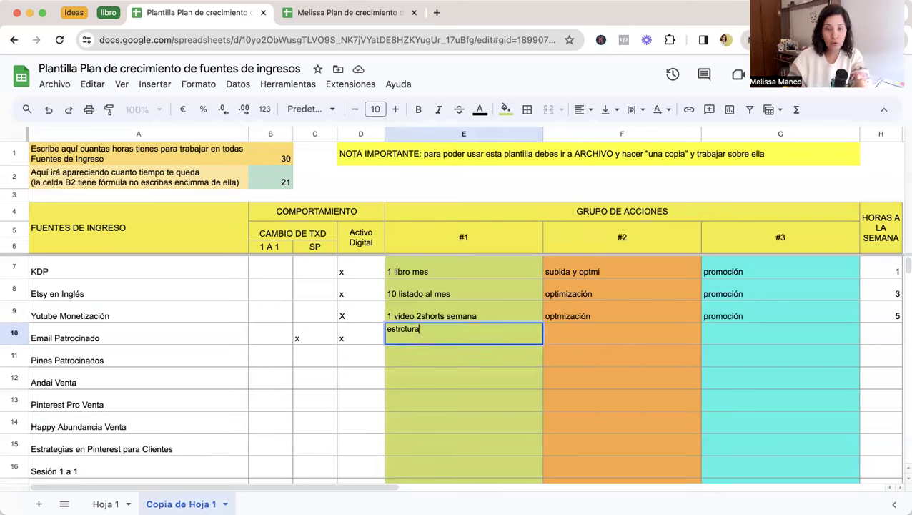
{"action": "key", "text": "Tab"}
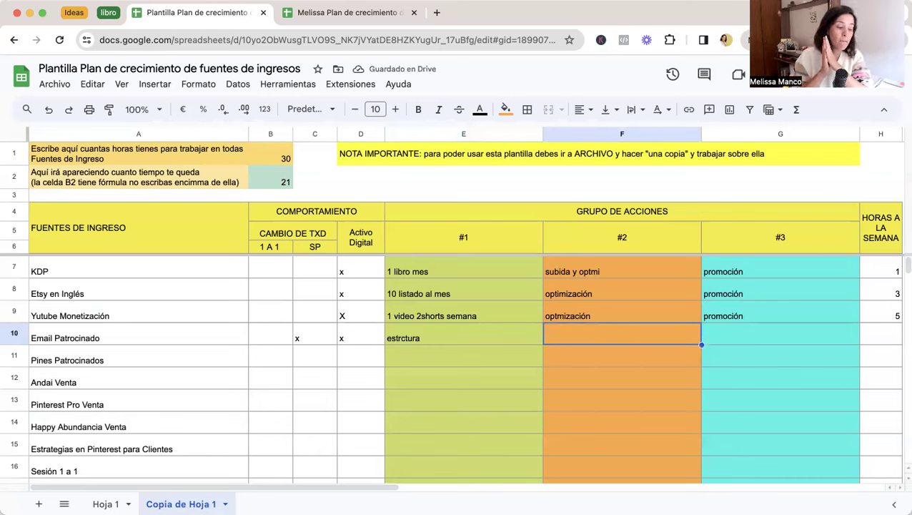
{"action": "type", "text": "prod"}
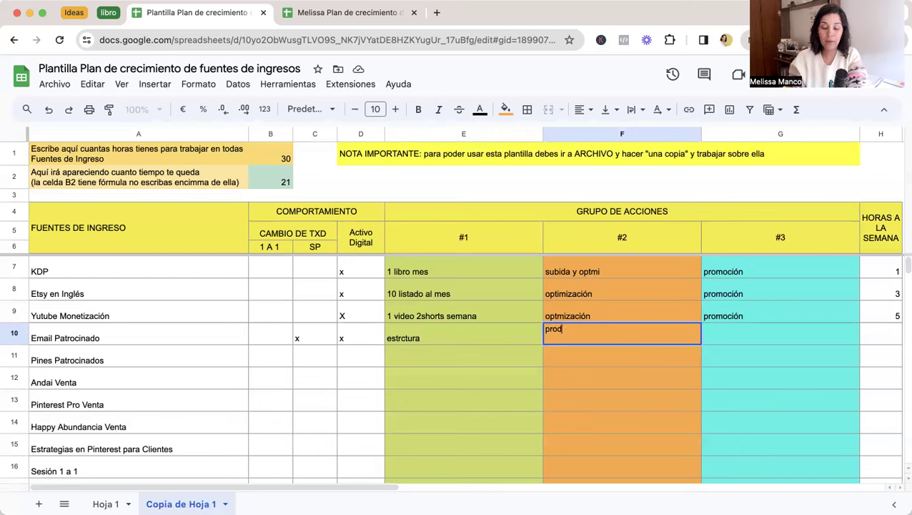
{"action": "type", "text": "ucción"}
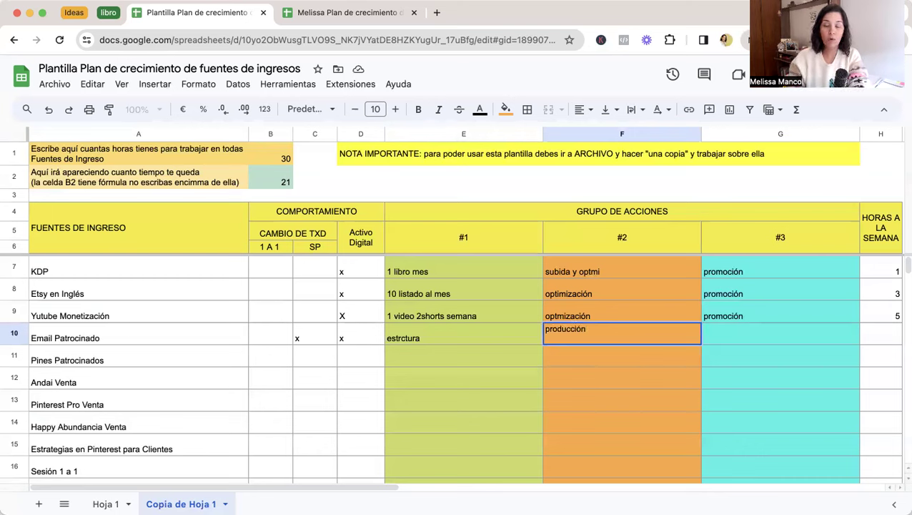
{"action": "type", "text": " pa"}
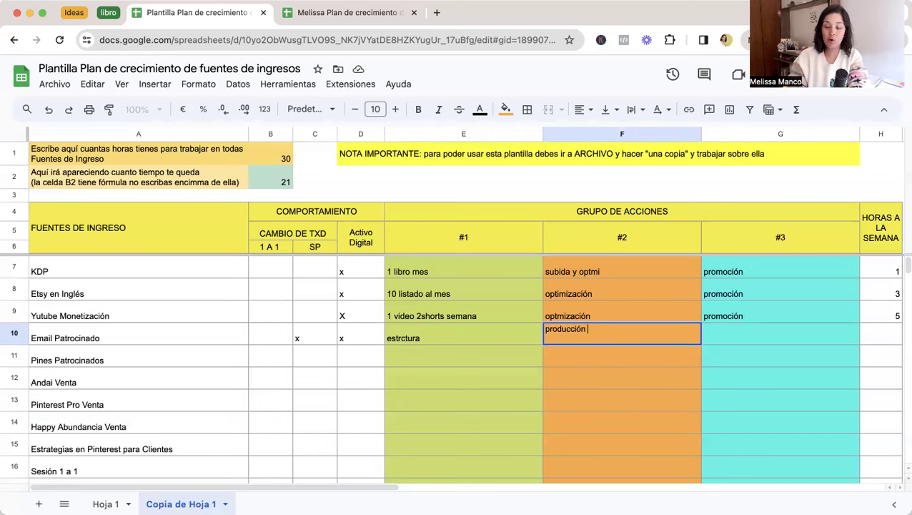
{"action": "type", "text": "quetes"}
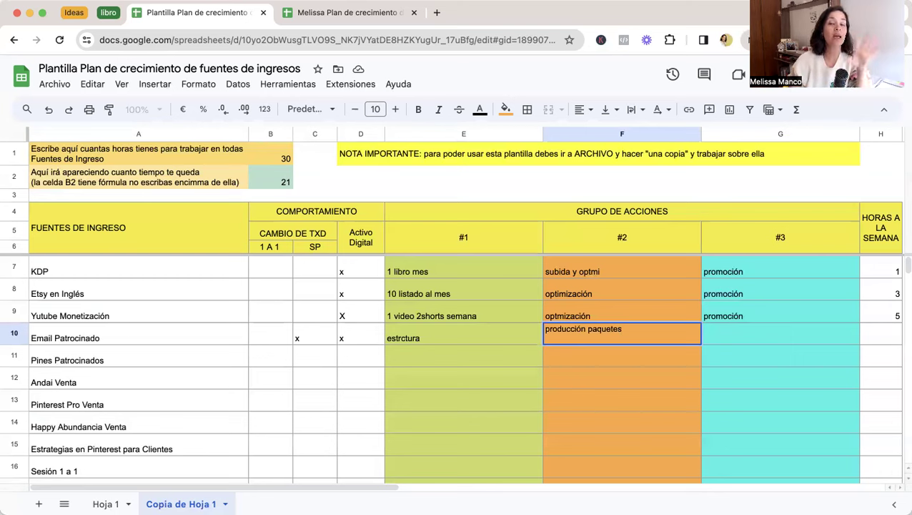
Enter "procipn" in G10 as the group #3 action for Email Patrocinado and set its weekly hours to 2 in H10
{"action": "left_click", "coordinate": [780, 333]}
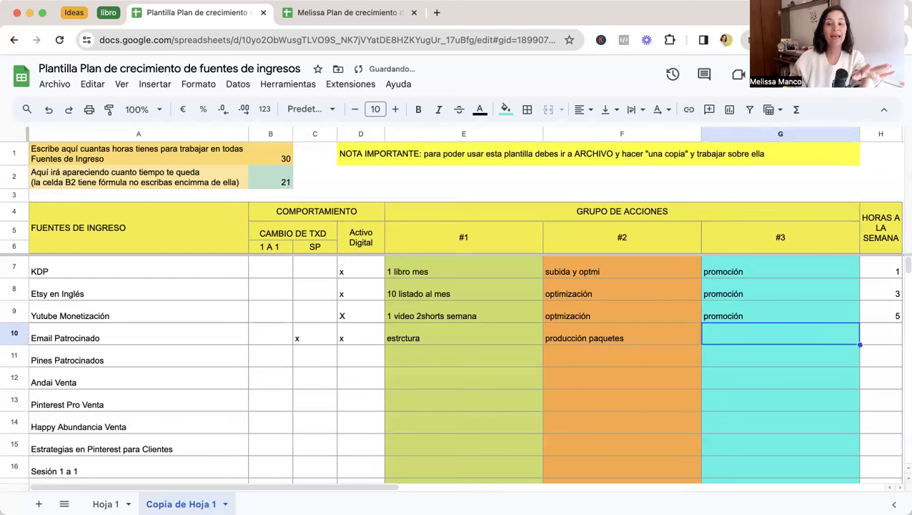
{"action": "type", "text": "p"}
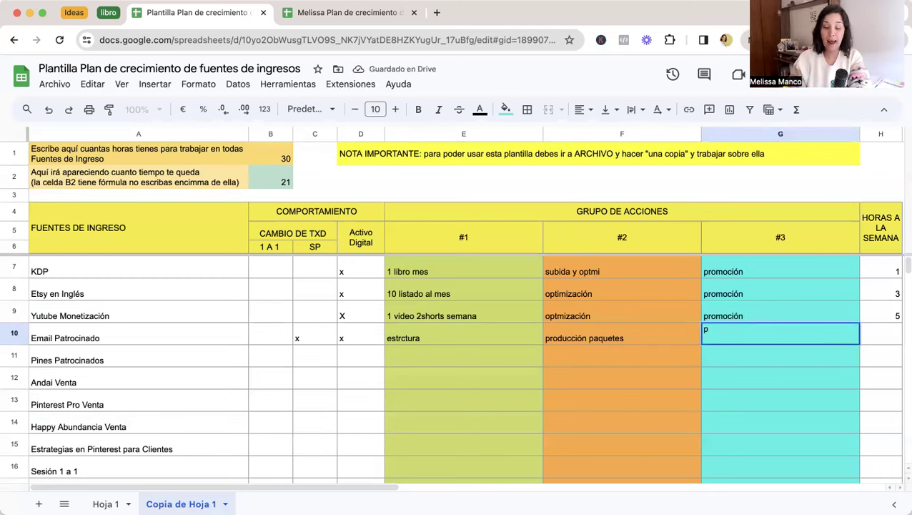
{"action": "type", "text": "rocipn"}
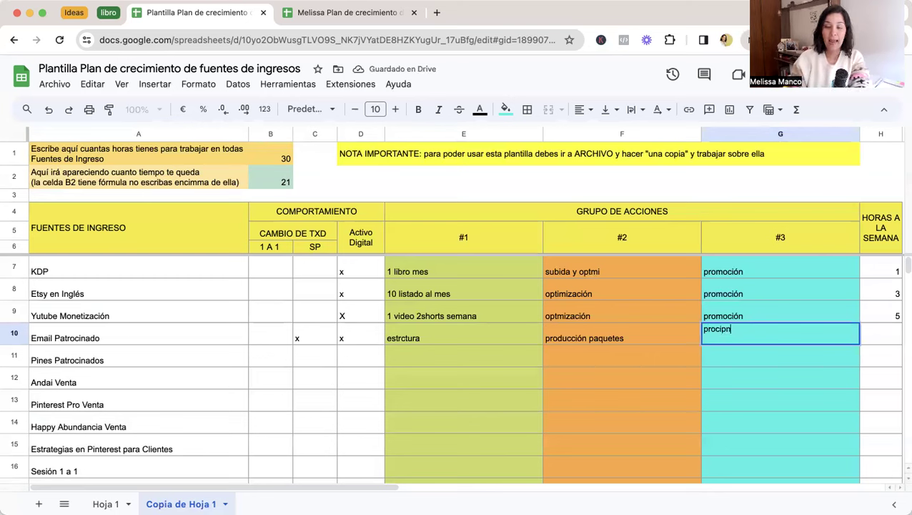
{"action": "key", "text": "Tab"}
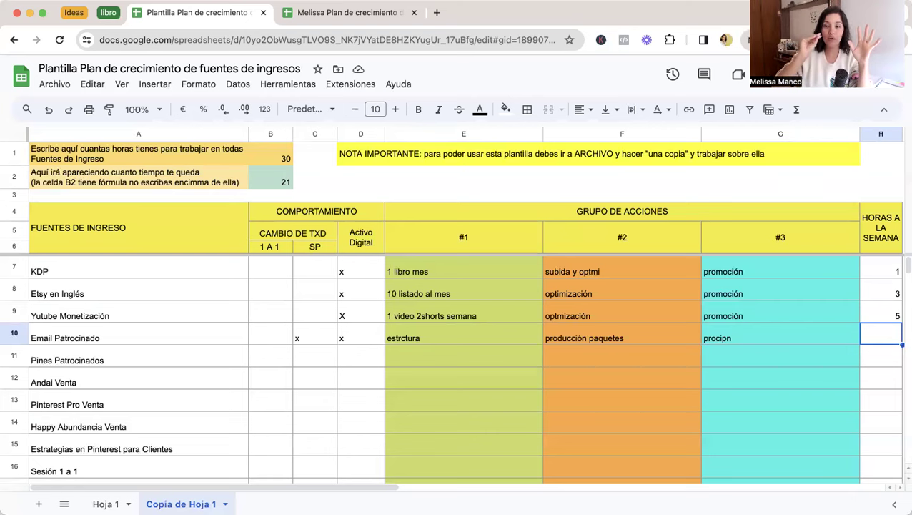
{"action": "type", "text": "2"}
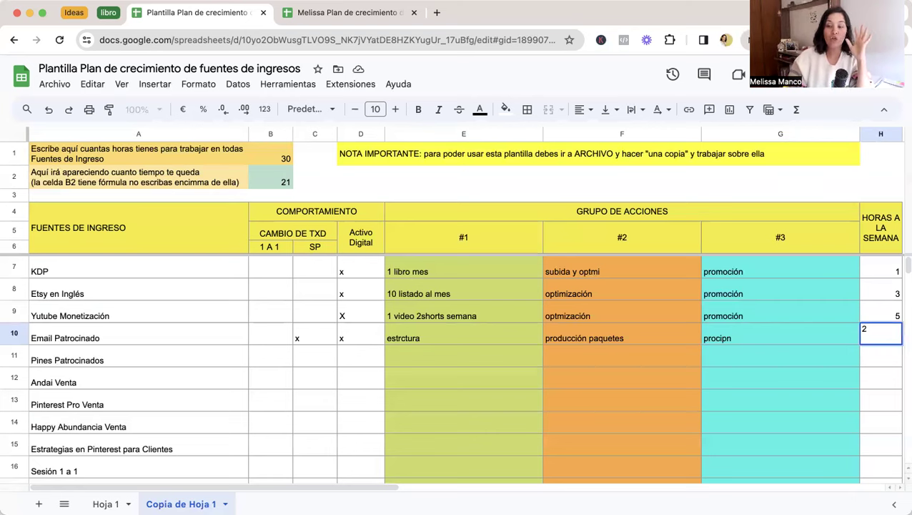
{"action": "key", "text": "Return"}
Set the weekly hours for Pines Patrocinados to 1 in cell H11
{"action": "key", "text": "Left"}
{"action": "key", "text": "Left"}
{"action": "key", "text": "Left"}
{"action": "key", "text": "Left"}
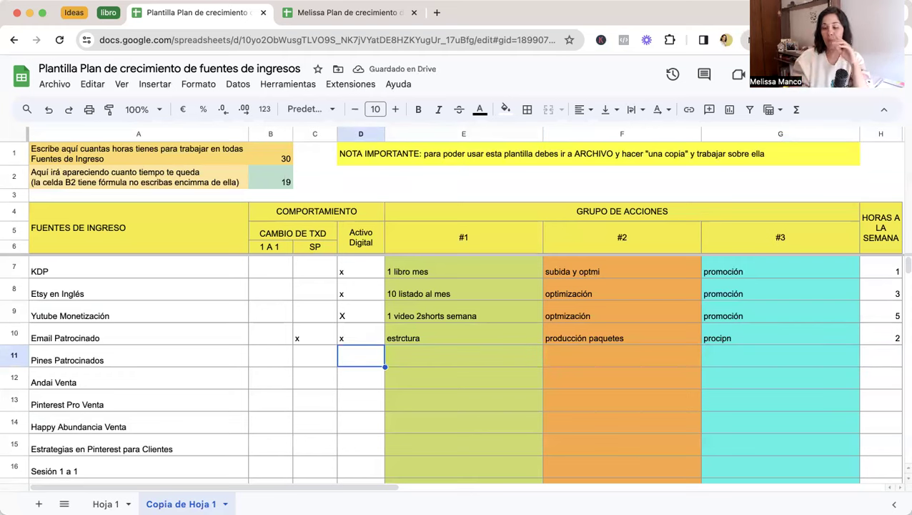
{"action": "key", "text": "Right"}
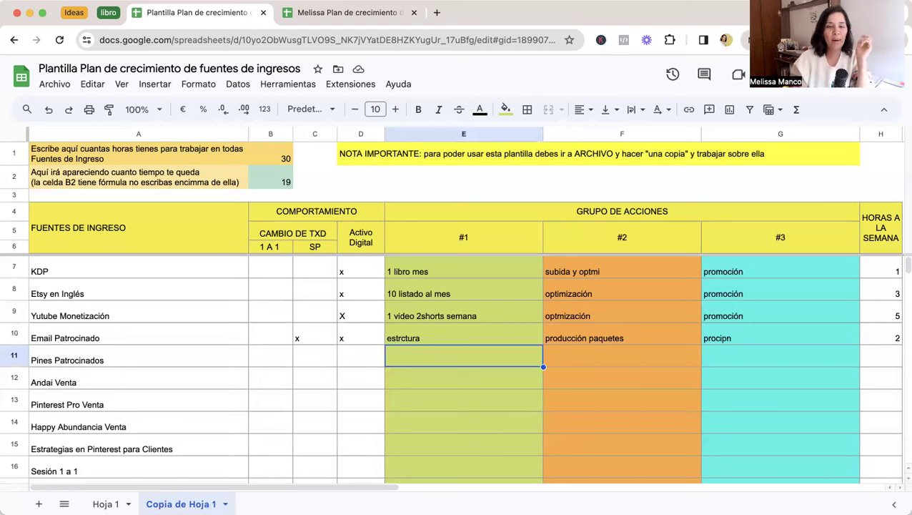
{"action": "key", "text": "Left"}
{"action": "key", "text": "Left"}
{"action": "key", "text": "Left"}
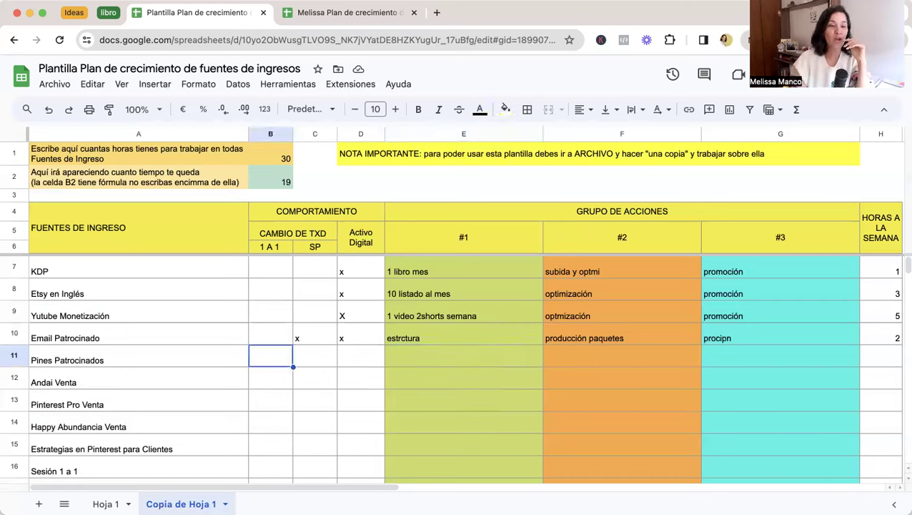
{"action": "key", "text": "Right"}
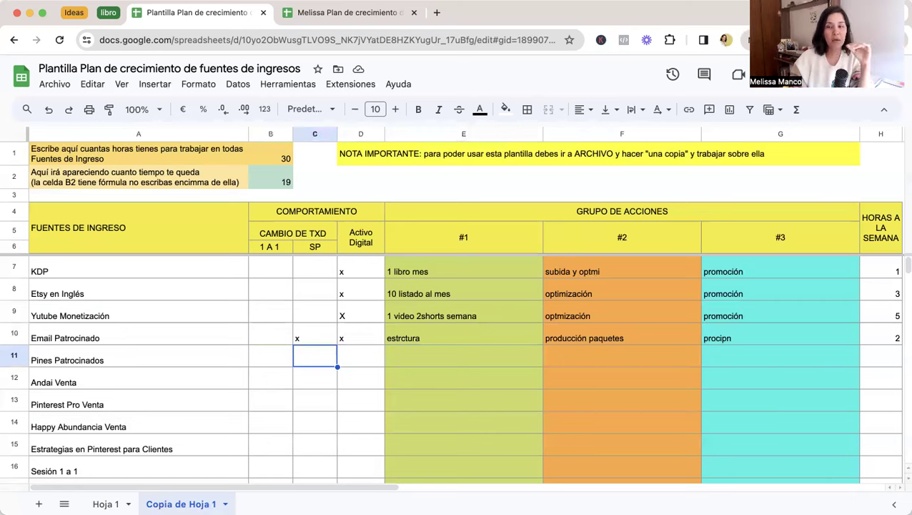
{"action": "key", "text": "Right"}
{"action": "key", "text": "Right"}
{"action": "key", "text": "Right"}
{"action": "key", "text": "Right"}
{"action": "key", "text": "Right"}
{"action": "type", "text": "1"}
{"action": "key", "text": "Return"}
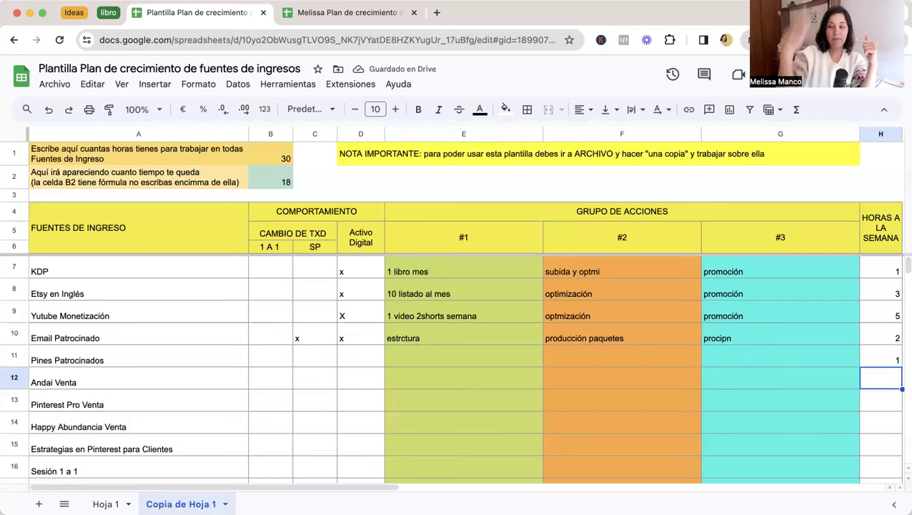
Mark the behaviour of Pines Patrocinados with "x" under SP in C11 and "a" under Activo Digital in D11
{"action": "key", "text": "Left"}
{"action": "key", "text": "Left"}
{"action": "key", "text": "Left"}
{"action": "key", "text": "Left"}
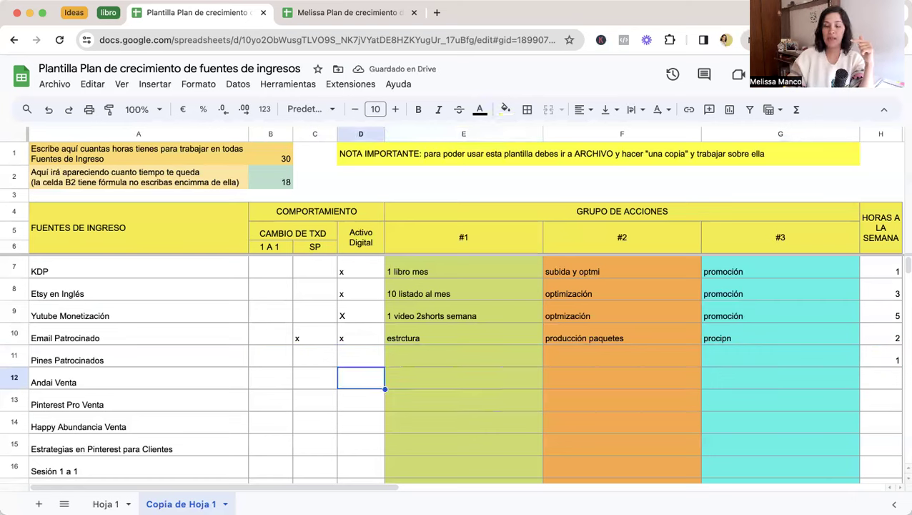
{"action": "key", "text": "Up"}
{"action": "key", "text": "Left"}
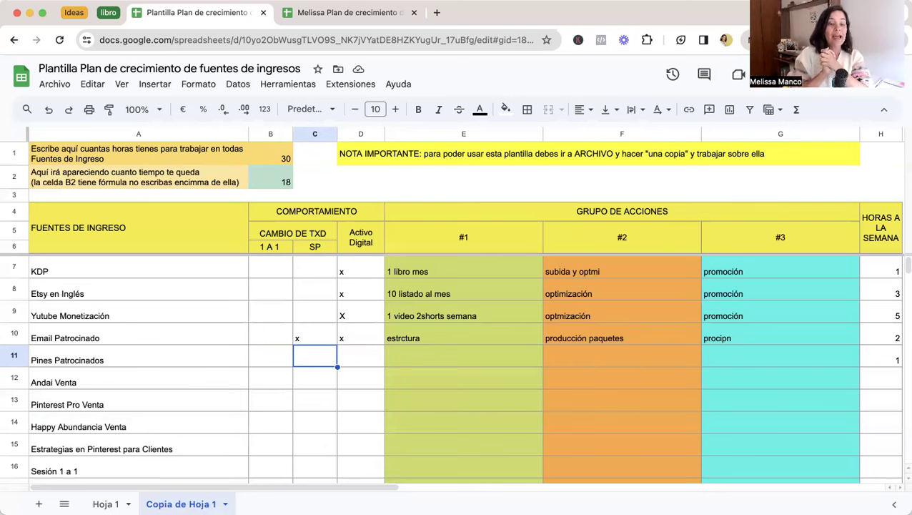
{"action": "type", "text": "x"}
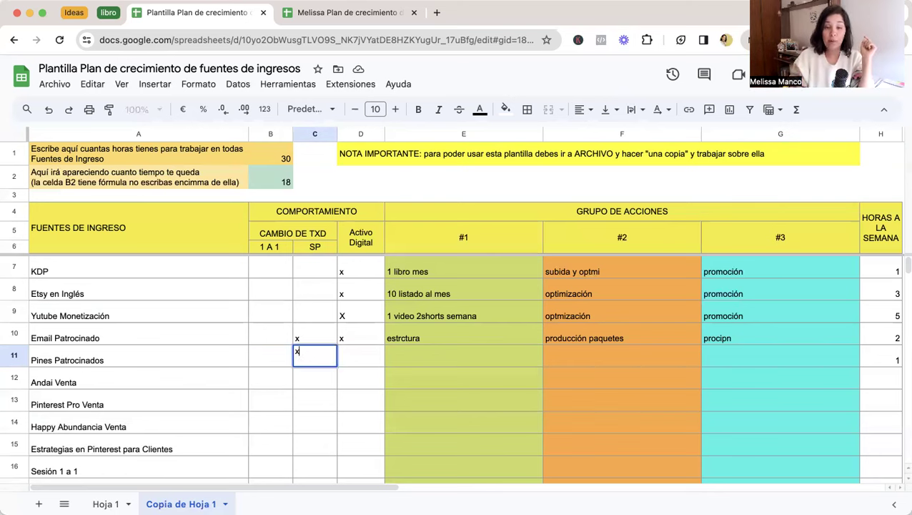
{"action": "key", "text": "Tab"}
{"action": "type", "text": "a"}
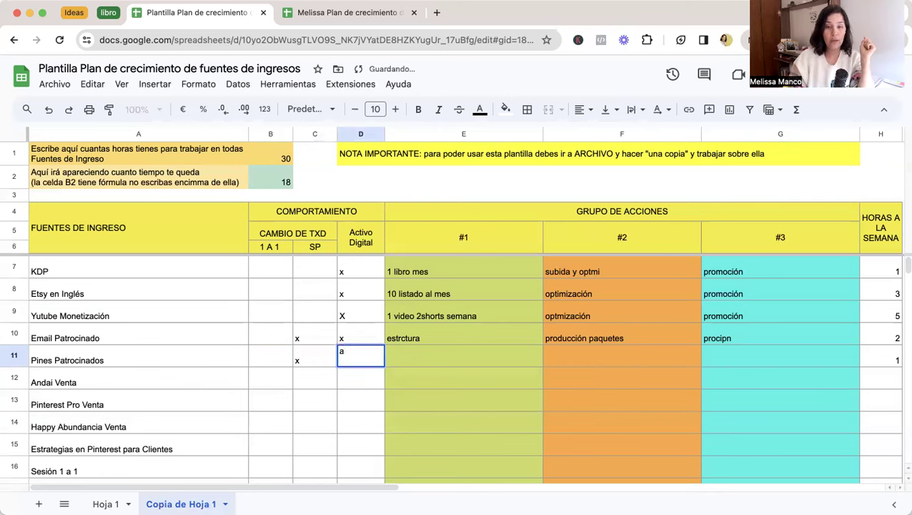
{"action": "key", "text": "Tab"}
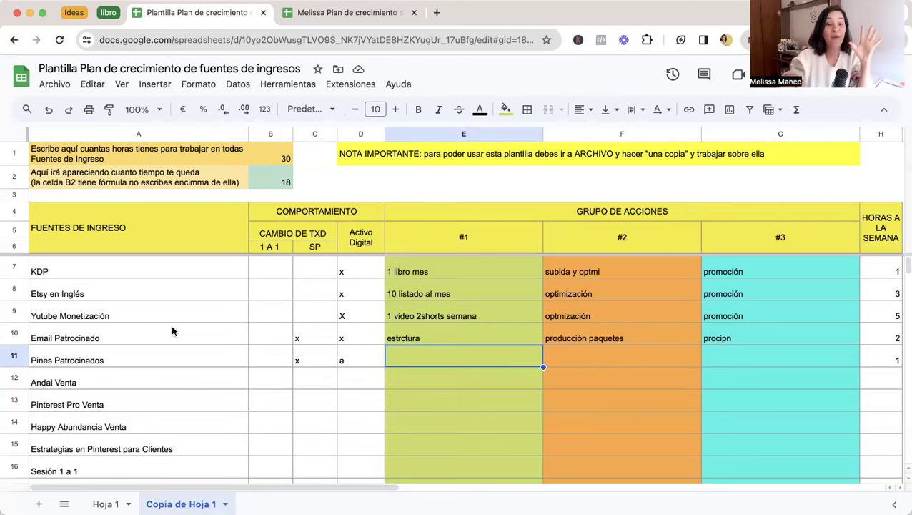
Mark Andai Venta as Activo Digital only, with an x in D12
{"action": "left_click", "coordinate": [270, 381]}
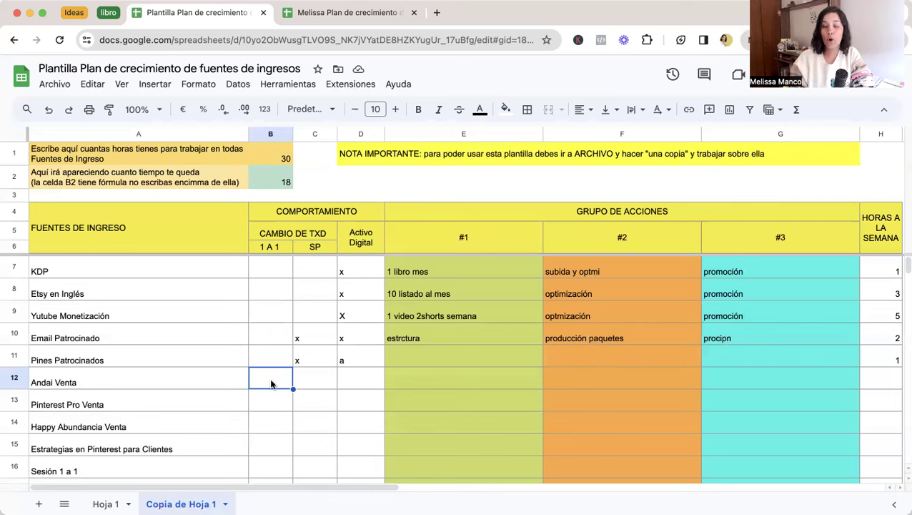
{"action": "left_click", "coordinate": [319, 385]}
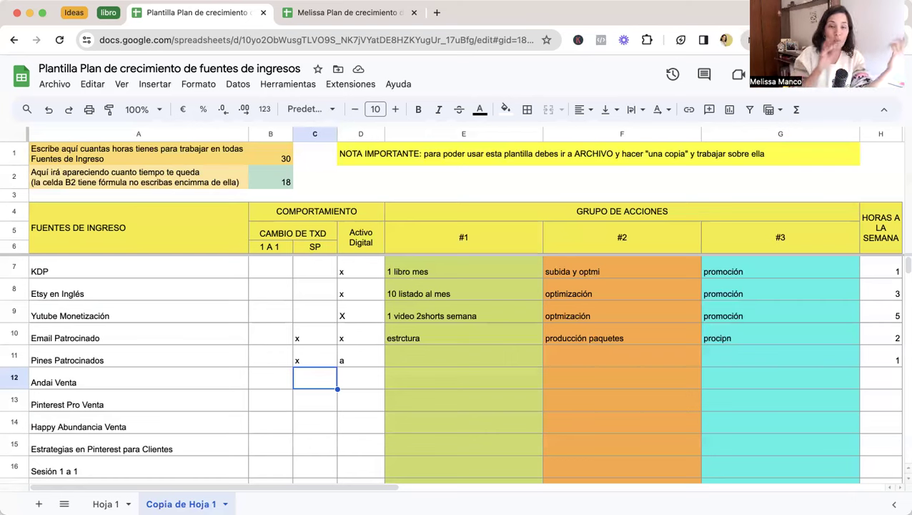
{"action": "key", "text": "Return"}
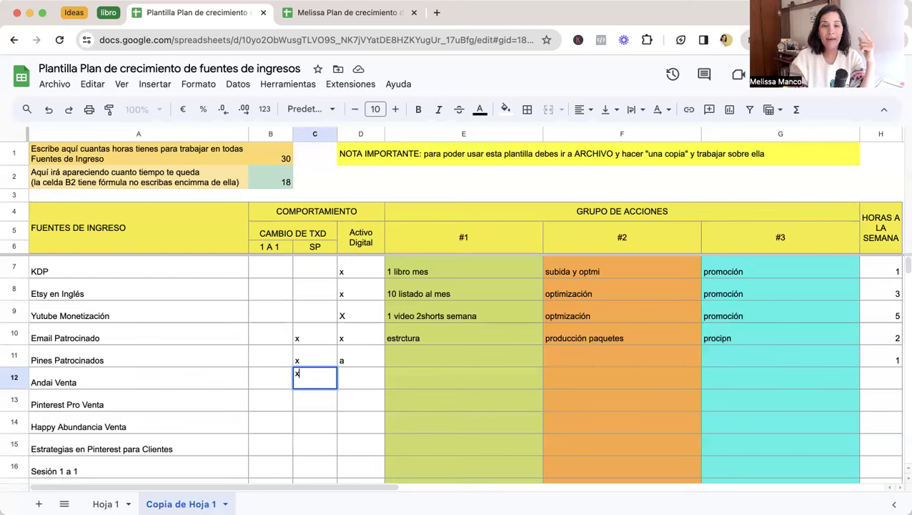
{"action": "left_click", "coordinate": [361, 377]}
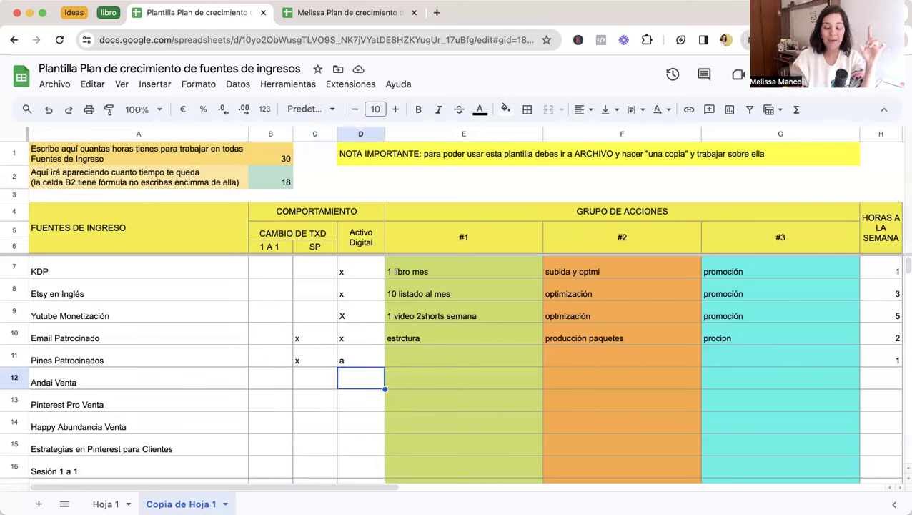
{"action": "type", "text": "x"}
{"action": "key", "text": "Tab"}
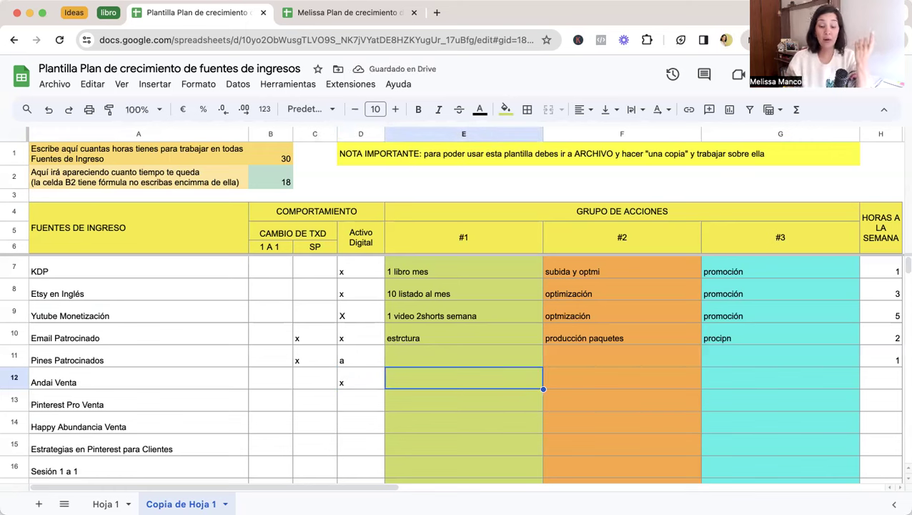
Enter "nuevo leadmagnet" in E12 as the group #1 action for Andai Venta
{"action": "type", "text": "nuev"}
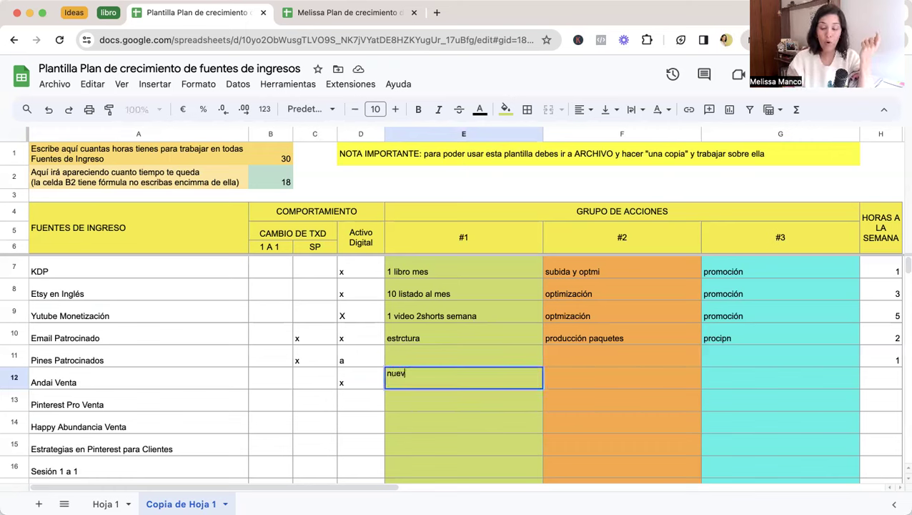
{"action": "type", "text": "o "}
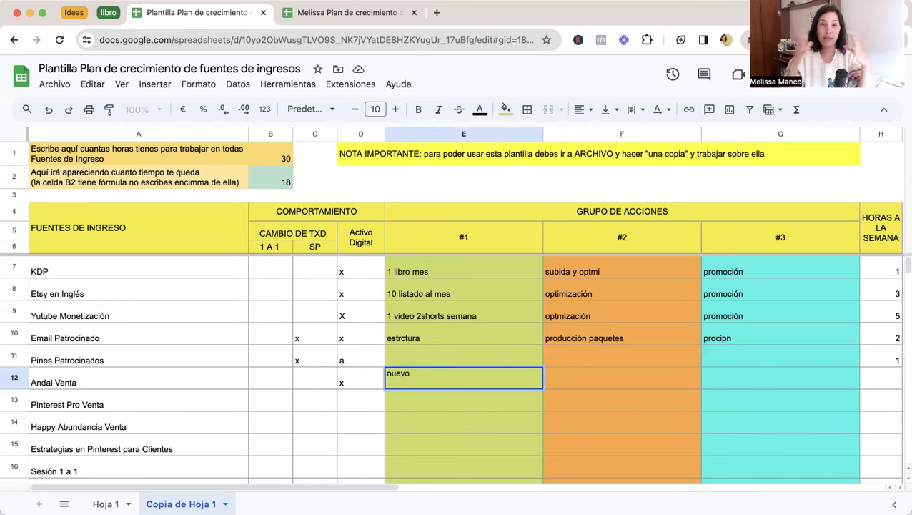
{"action": "type", "text": "lead"}
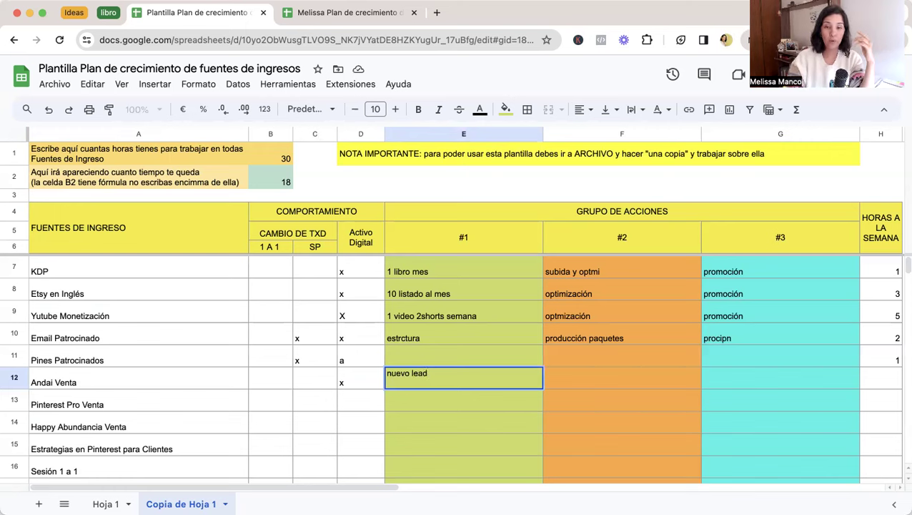
{"action": "type", "text": "magnet"}
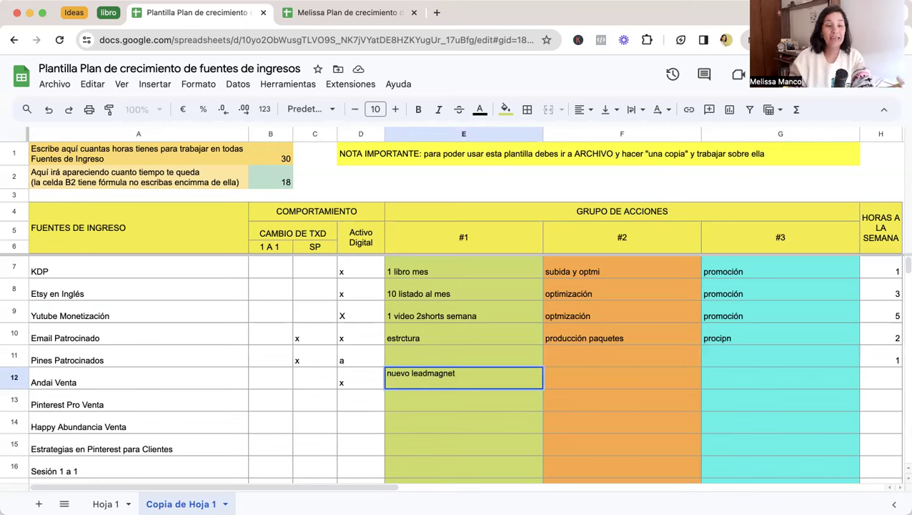
{"action": "key", "text": "Tab"}
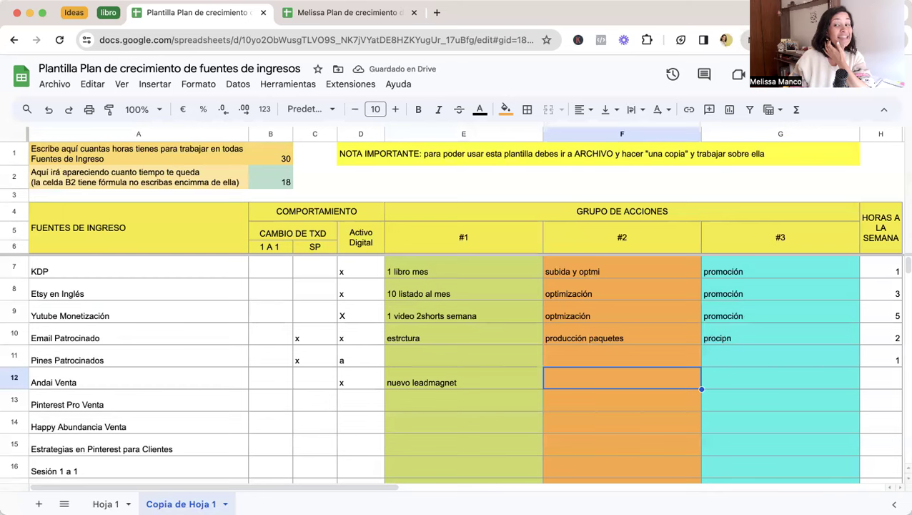
Enter "cambio de PV" in F12 as the group #2 action for Andai Venta
{"action": "type", "text": "pl"}
{"action": "key", "text": "BackSpace"}
{"action": "type", "text": "l"}
{"action": "key", "text": "BackSpace"}
{"action": "key", "text": "BackSpace"}
{"action": "type", "text": "cambio de PV"}
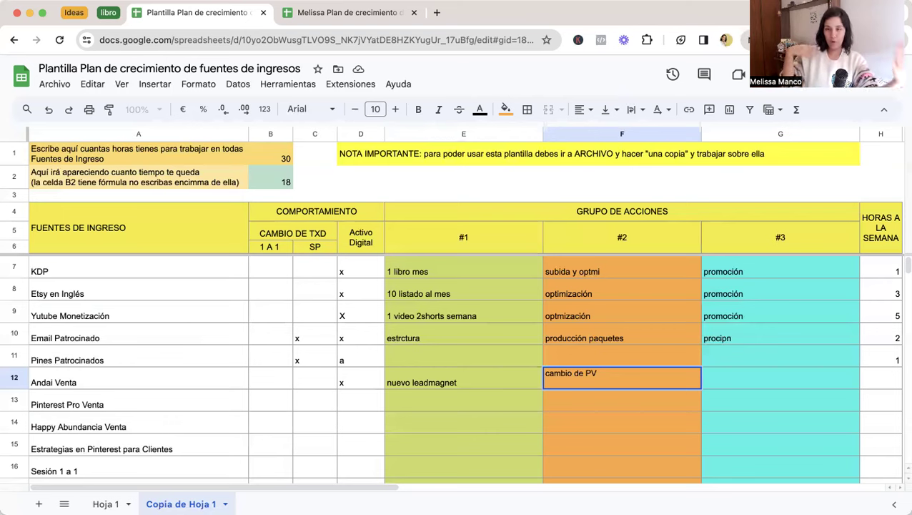
{"action": "key", "text": "Tab"}
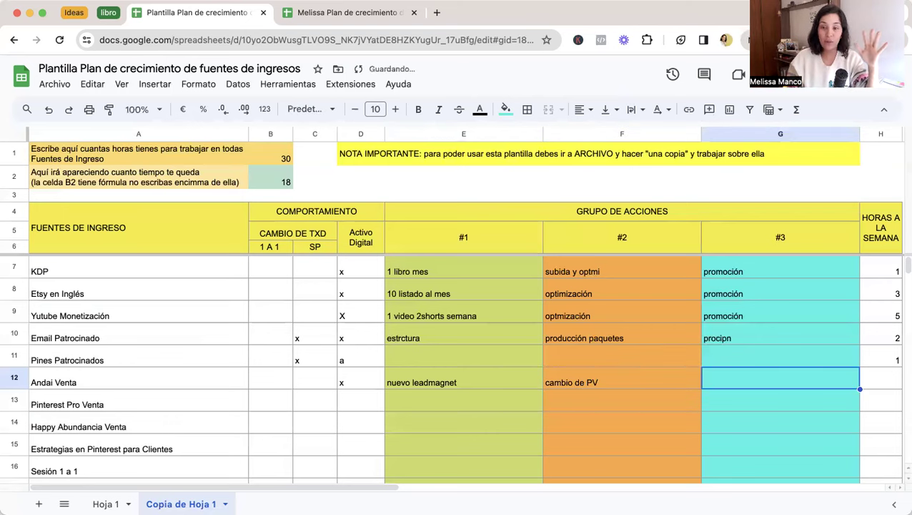
{"action": "type", "text": "pro"}
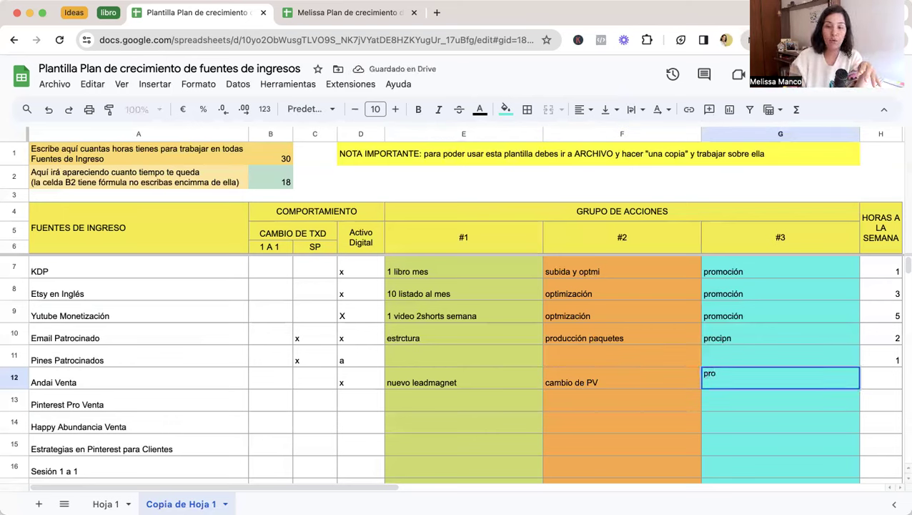
{"action": "type", "text": "mo"}
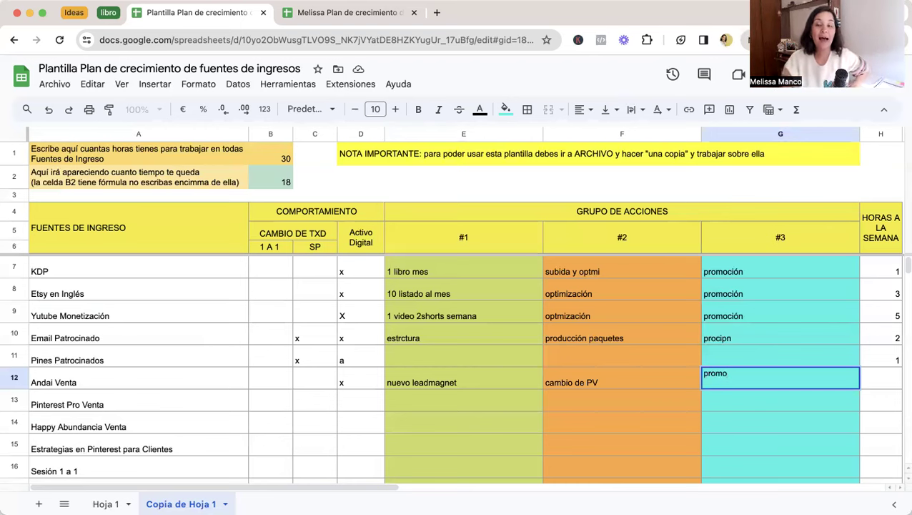
{"action": "key", "text": "Tab"}
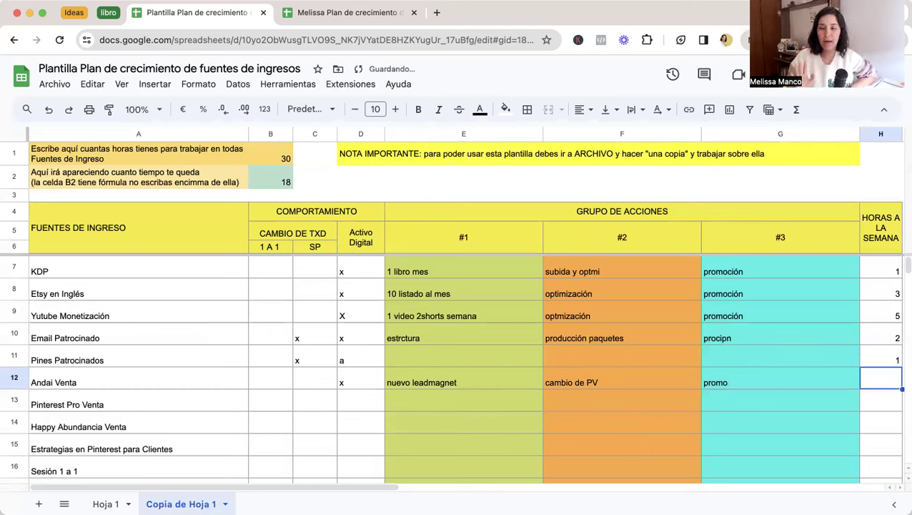
{"action": "type", "text": "2"}
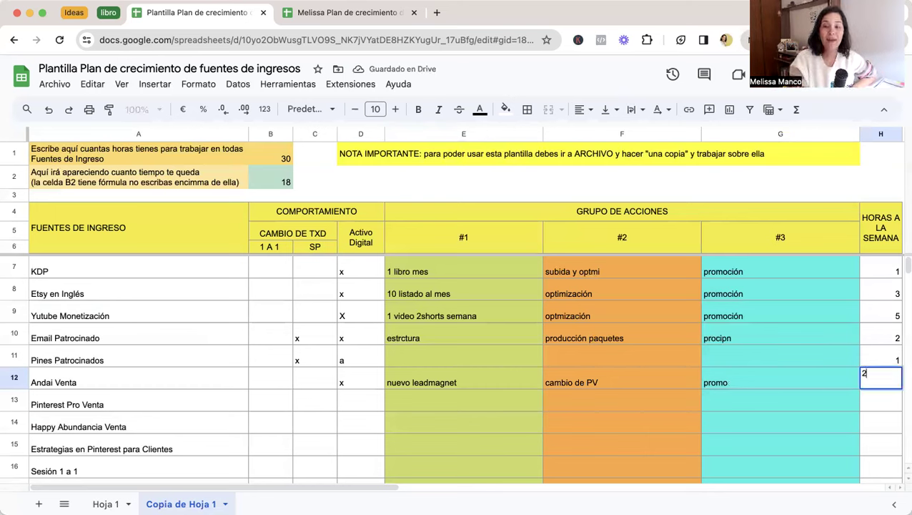
{"action": "key", "text": "Return"}
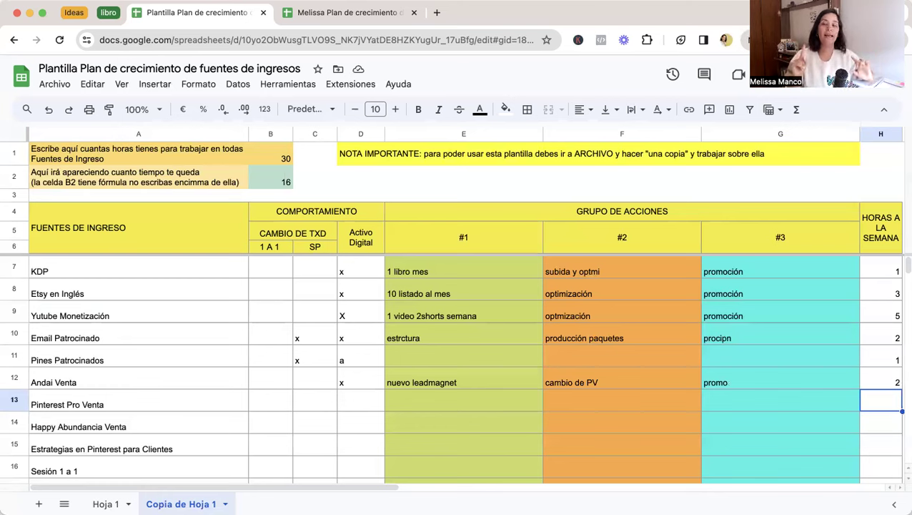
Mark Pinterest Pro Venta as Activo Digital with an x in D13
{"action": "key", "text": "Left"}
{"action": "key", "text": "Left"}
{"action": "key", "text": "Left"}
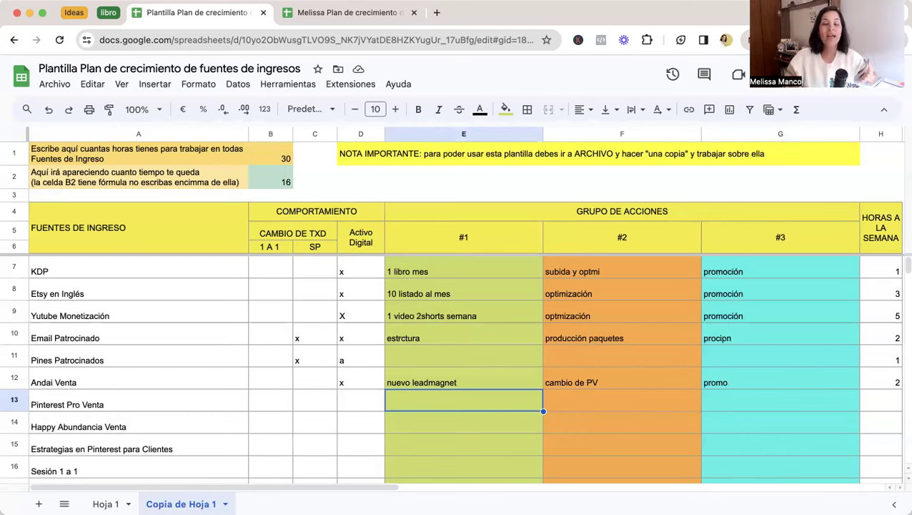
{"action": "key", "text": "Left"}
{"action": "type", "text": "x"}
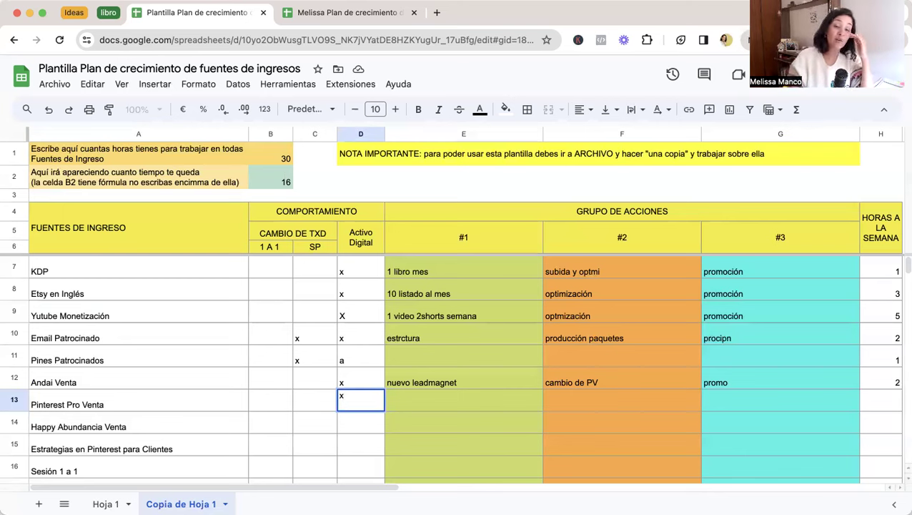
{"action": "key", "text": "Tab"}
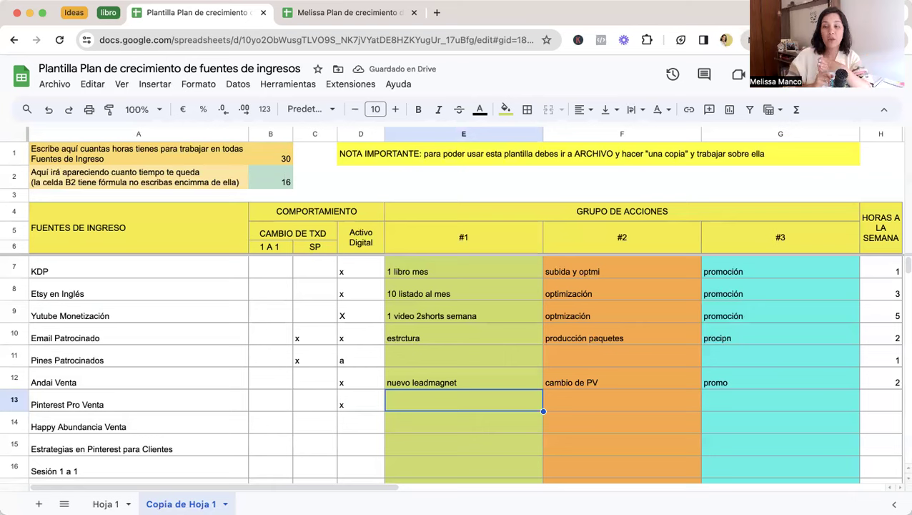
Set the weekly hours for Pinterest Pro Venta to 1 in H13
{"action": "key", "text": "Tab"}
{"action": "key", "text": "Tab"}
{"action": "key", "text": "Tab"}
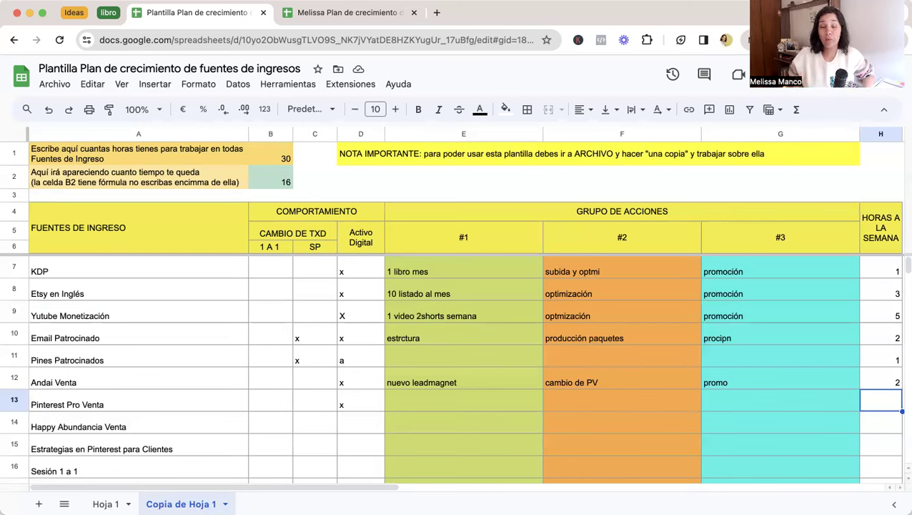
{"action": "type", "text": "1"}
{"action": "key", "text": "Return"}
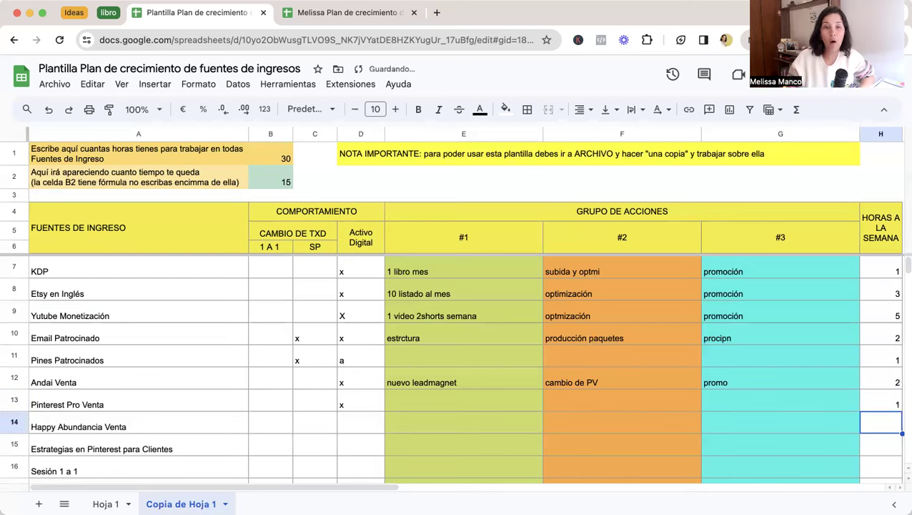
Mark Happy Abundancia Venta as Activo Digital with an x in D14
{"action": "key", "text": "Left"}
{"action": "key", "text": "Left"}
{"action": "key", "text": "Left"}
{"action": "key", "text": "Left"}
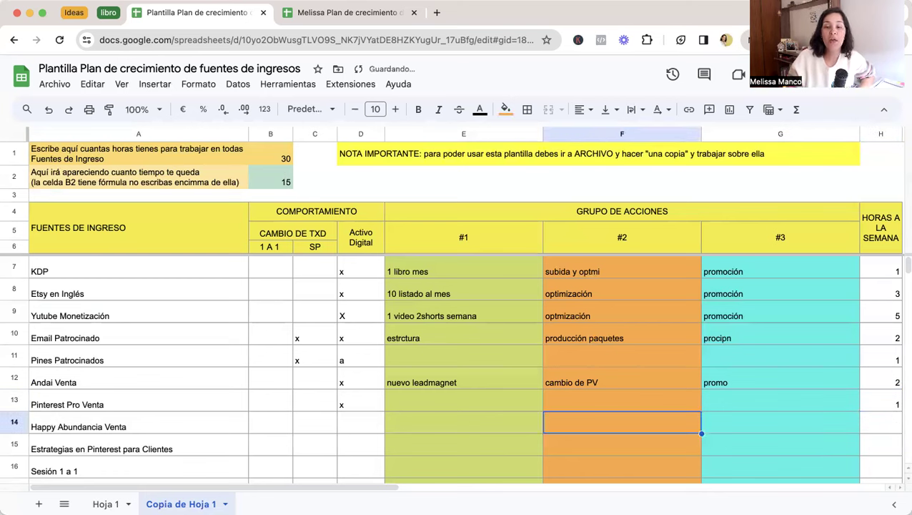
{"action": "key", "text": "Left"}
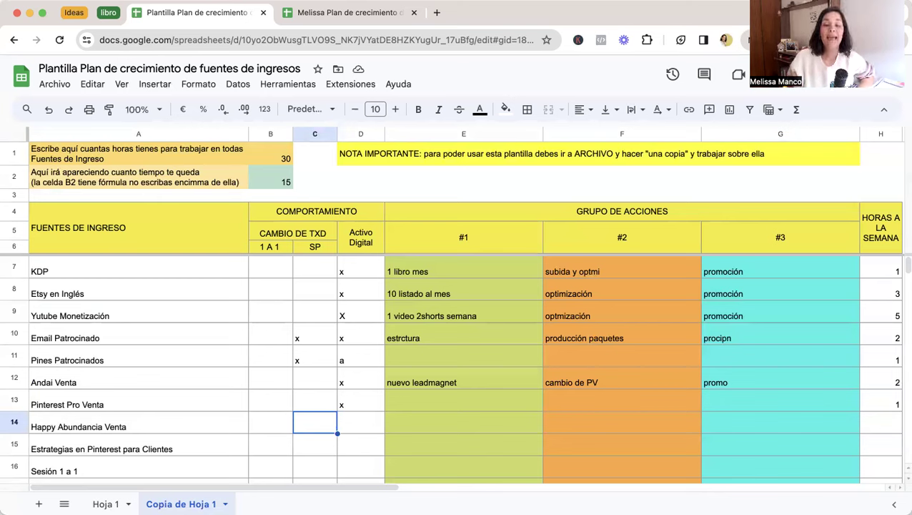
{"action": "key", "text": "Right"}
{"action": "type", "text": "x"}
{"action": "key", "text": "Tab"}
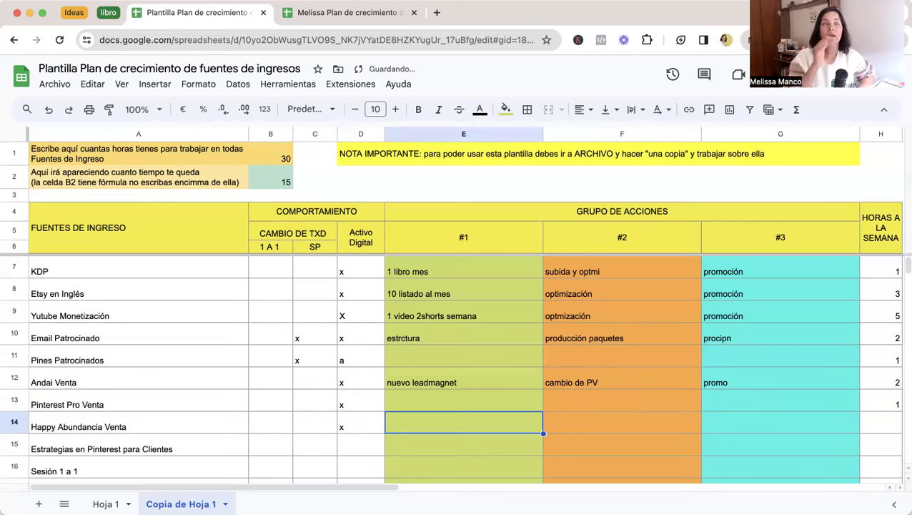
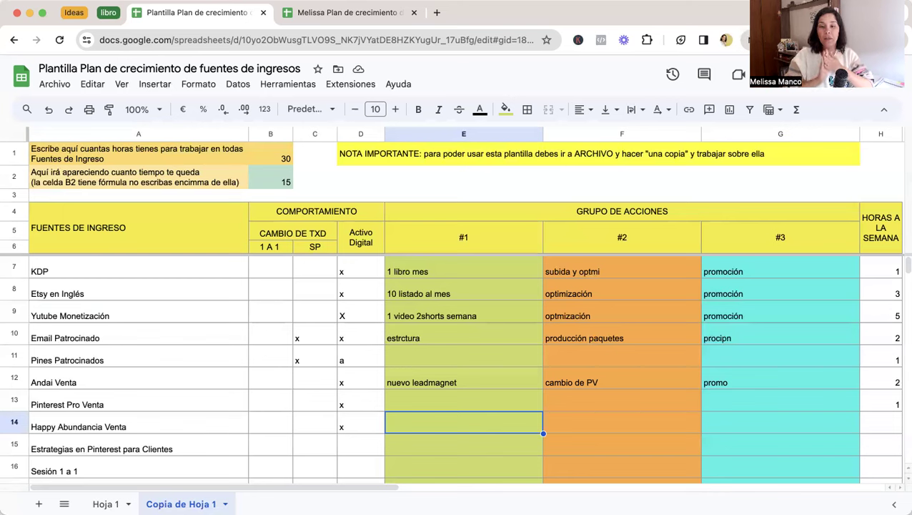
Set the weekly hours for Happy Abundancia Venta to 1 in H14
{"action": "key", "text": "Tab"}
{"action": "key", "text": "Tab"}
{"action": "key", "text": "Tab"}
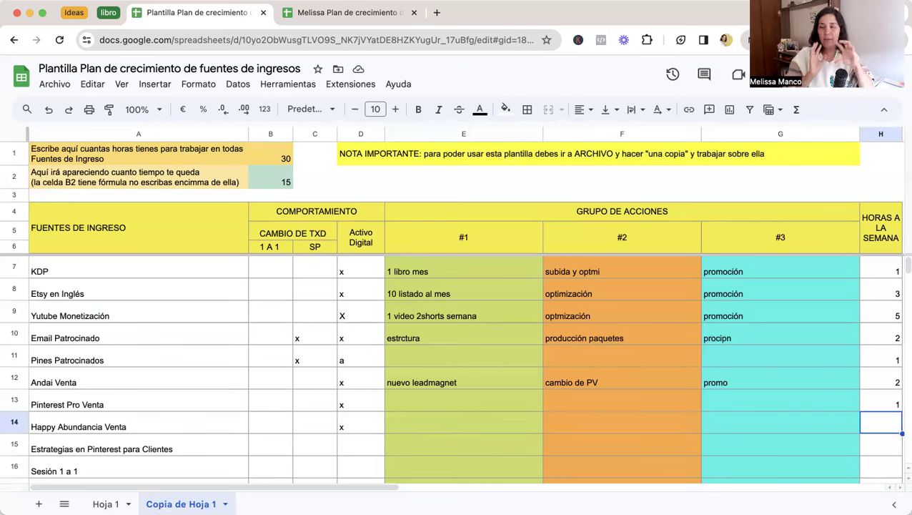
{"action": "type", "text": "1"}
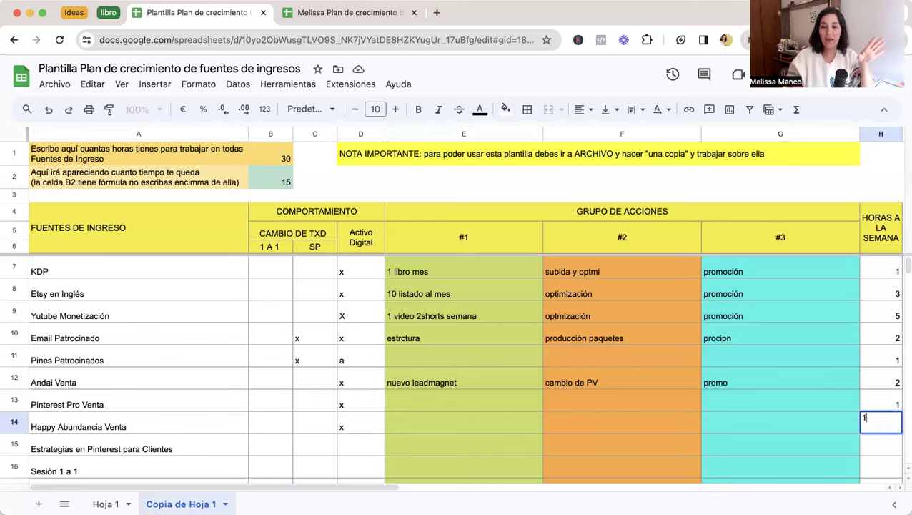
{"action": "key", "text": "Return"}
Mark Estrategias en Pinterest para Clientes as both 1 A 1 and SP with an x in B15 and C15
{"action": "key", "text": "Left"}
{"action": "key", "text": "Left"}
{"action": "key", "text": "Left"}
{"action": "key", "text": "Left"}
{"action": "key", "text": "Left"}
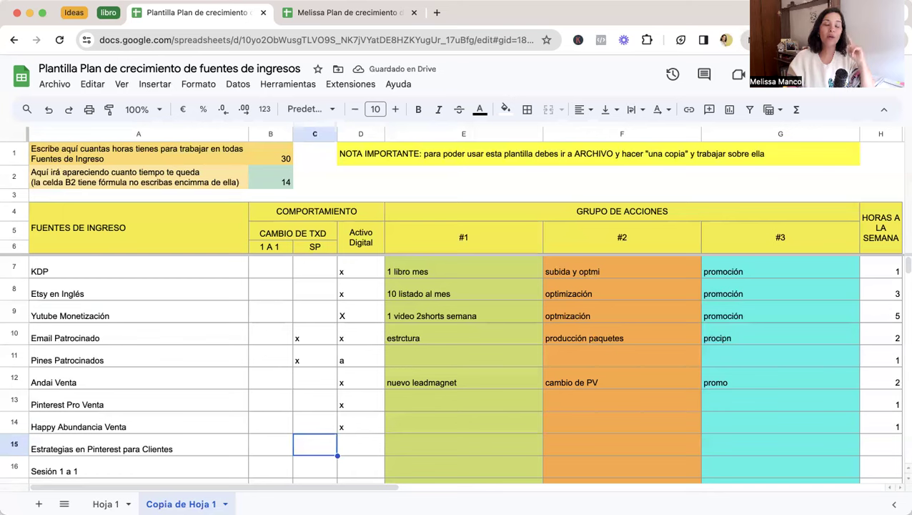
{"action": "key", "text": "Left"}
{"action": "type", "text": "x"}
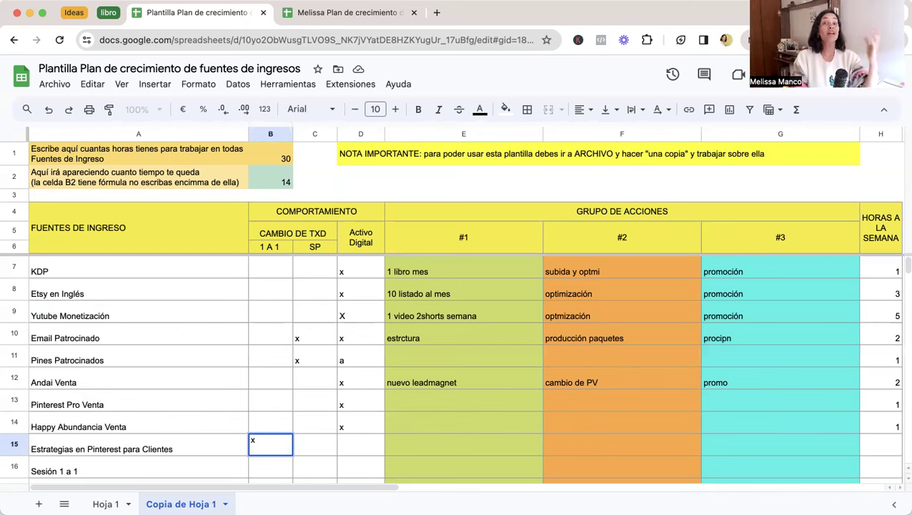
{"action": "key", "text": "Tab"}
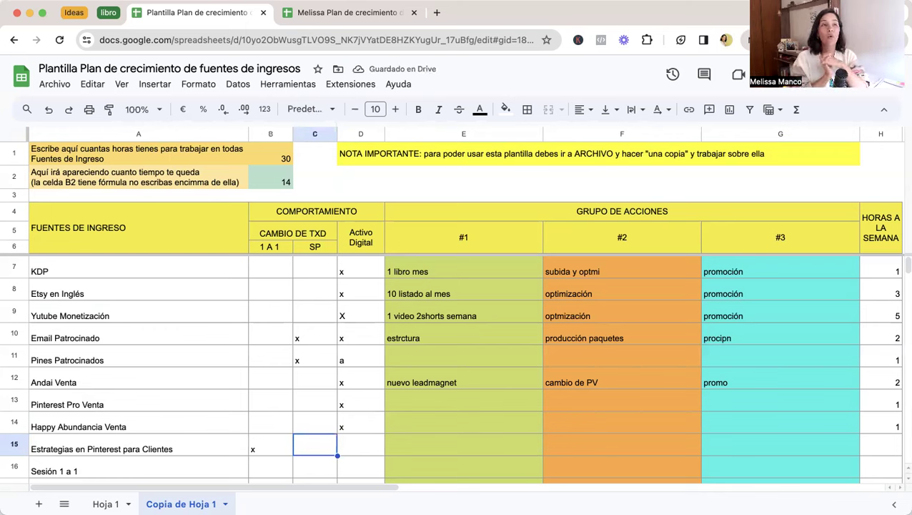
{"action": "type", "text": "x"}
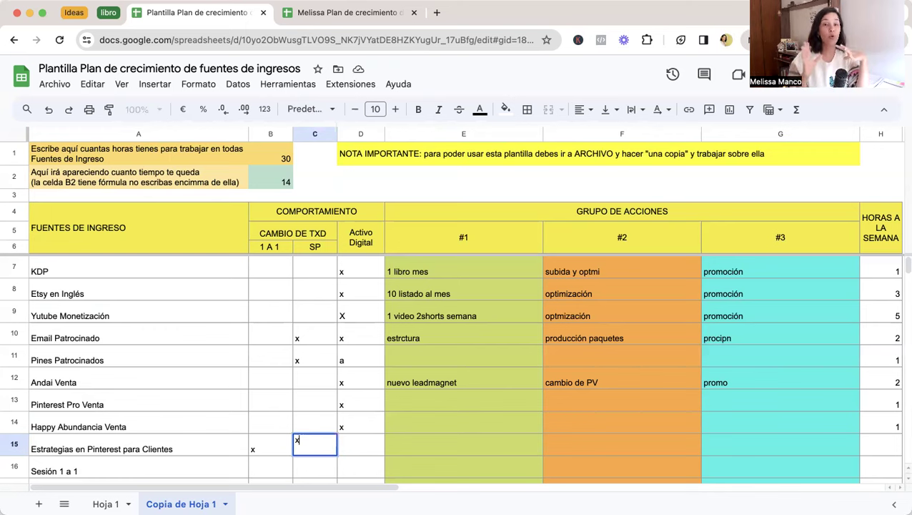
{"action": "key", "text": "Tab"}
Enter "pv" in E15 and "prmcio b2b" in F15 as the group #1 and #2 actions for Estrategias en Pinterest para Clientes
{"action": "key", "text": "Tab"}
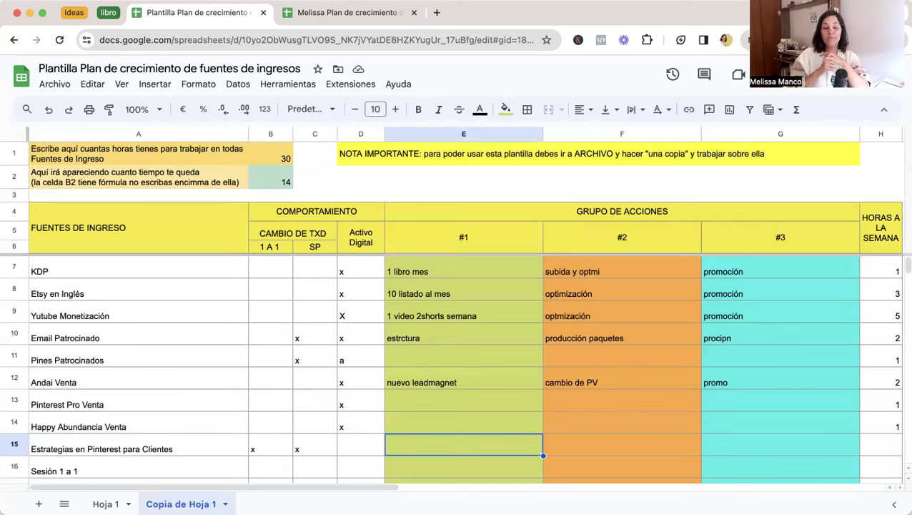
{"action": "type", "text": "pv"}
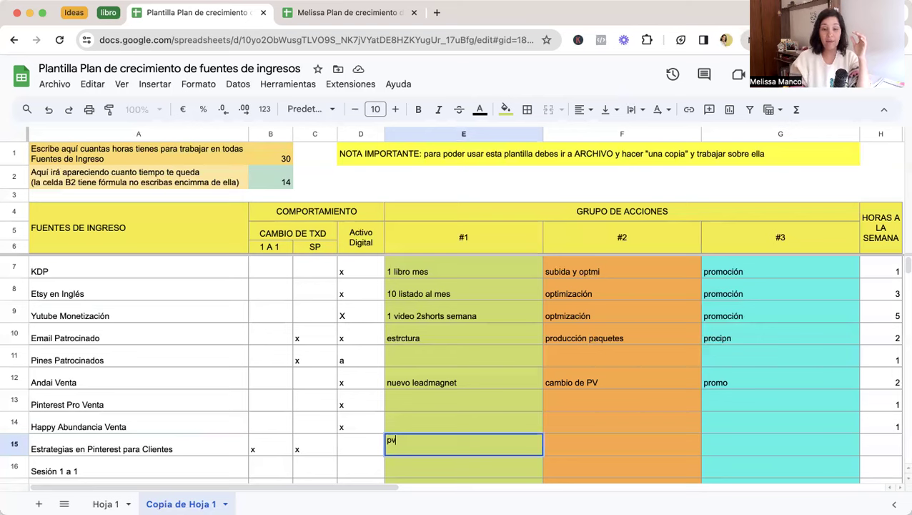
{"action": "key", "text": "Tab"}
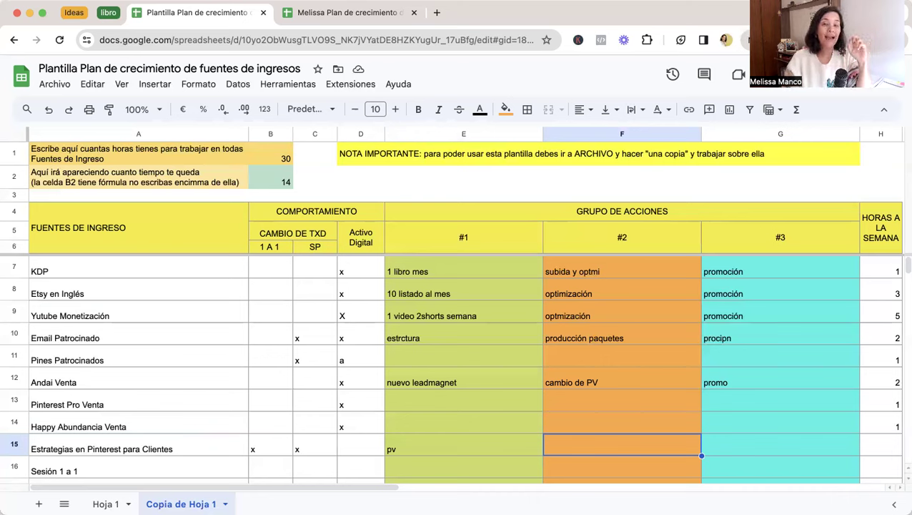
{"action": "type", "text": "prmcio"}
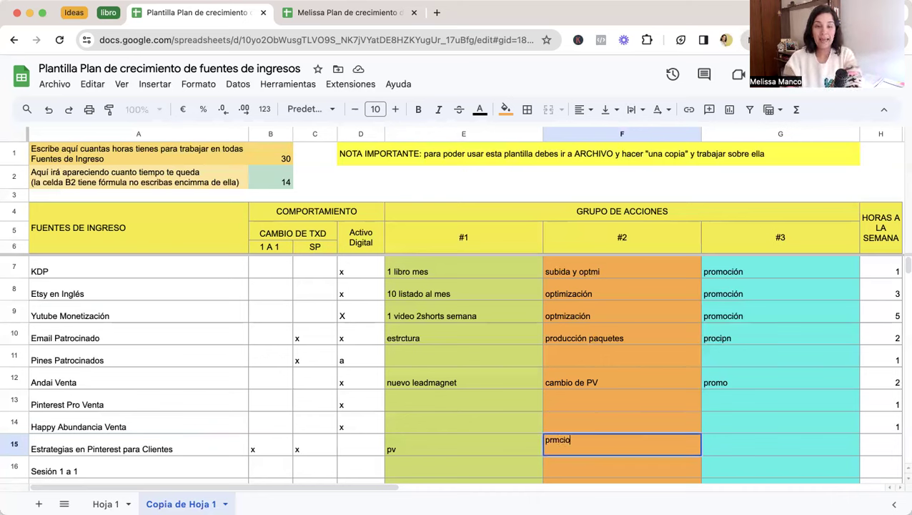
{"action": "type", "text": " b2b"}
{"action": "key", "text": "Tab"}
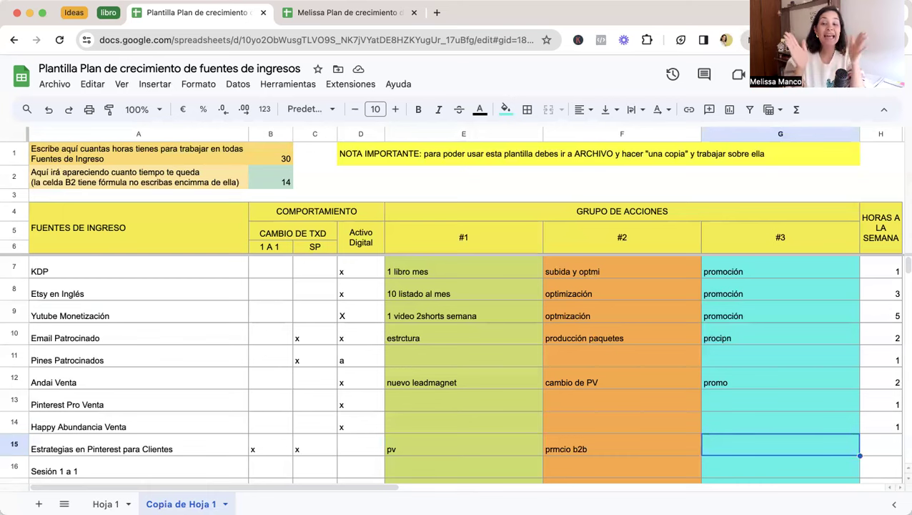
Enter "prmocion" in G15 as the group #3 action for Estrategias en Pinterest para Clientes and set its weekly hours to 6 in H15
{"action": "type", "text": "prmo"}
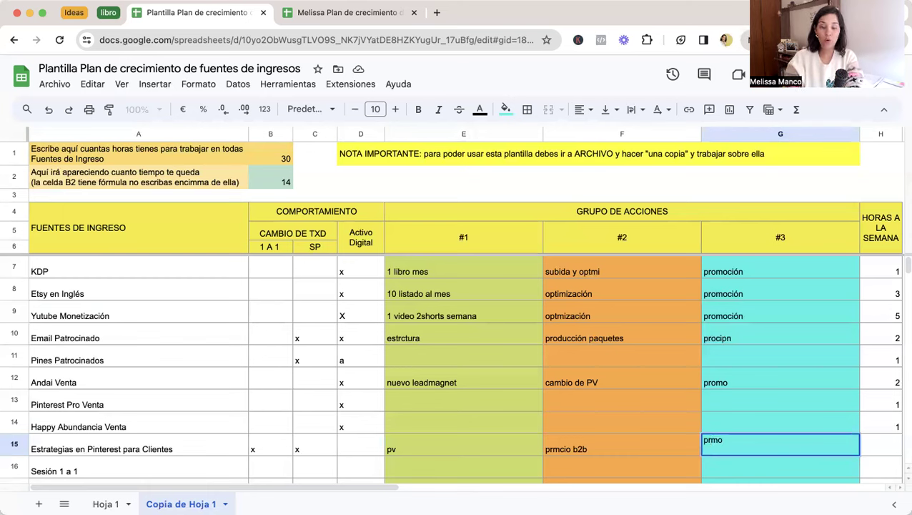
{"action": "type", "text": "cion"}
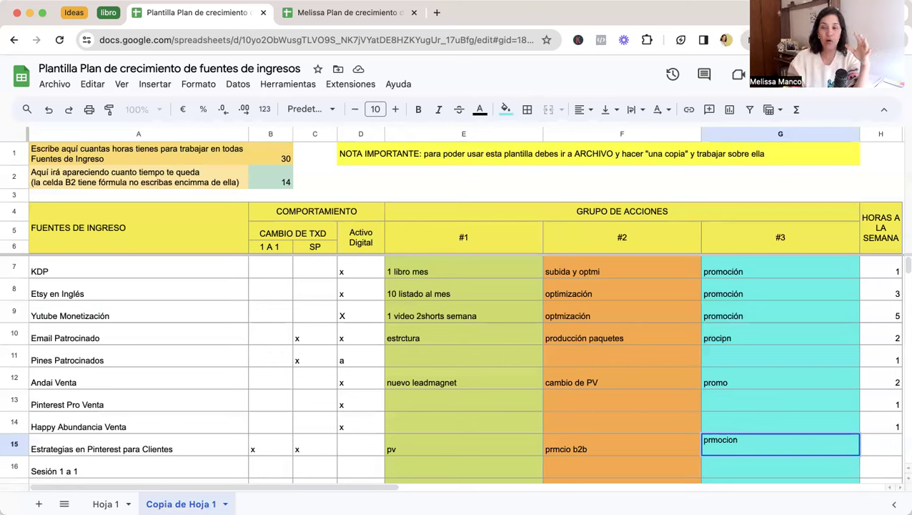
{"action": "key", "text": "Tab"}
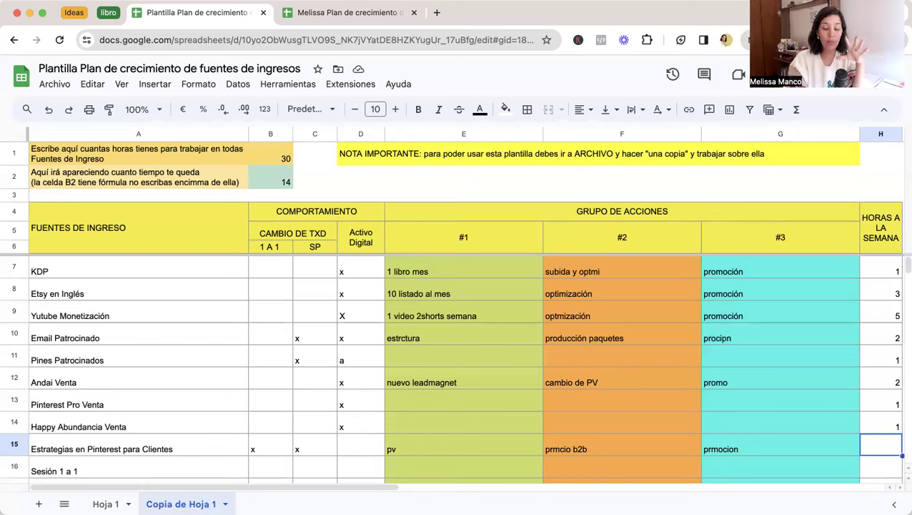
{"action": "type", "text": "6"}
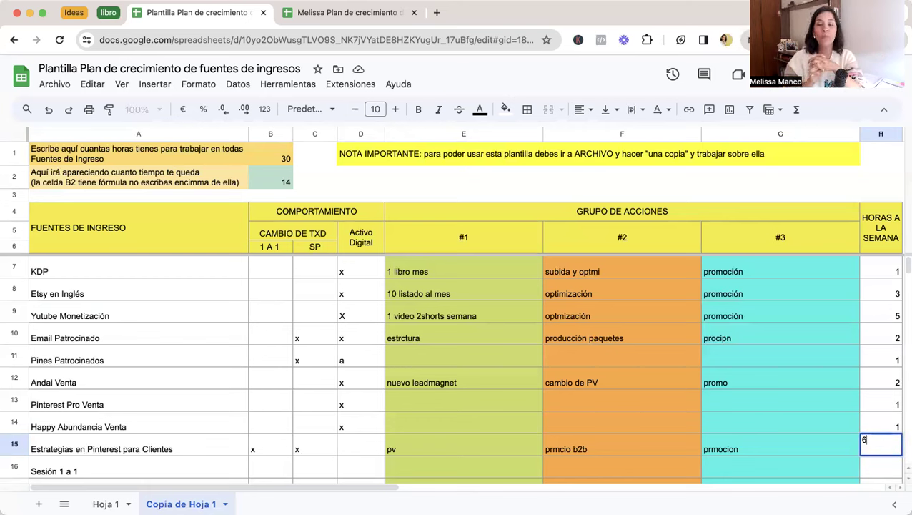
{"action": "key", "text": "Return"}
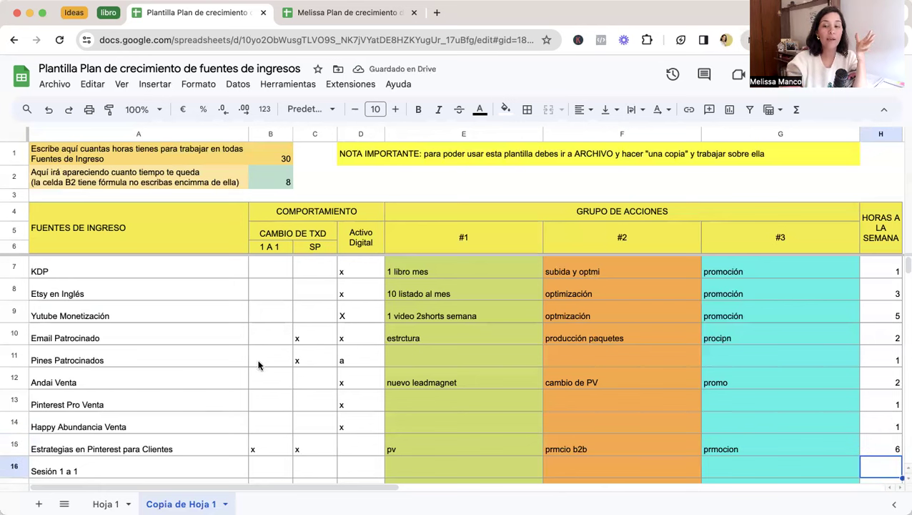
Mark Sesión 1 a 1 as 1 A 1 with an x in B16
{"action": "scroll", "coordinate": [259, 365], "scroll_direction": "down", "scroll_amount": 2}
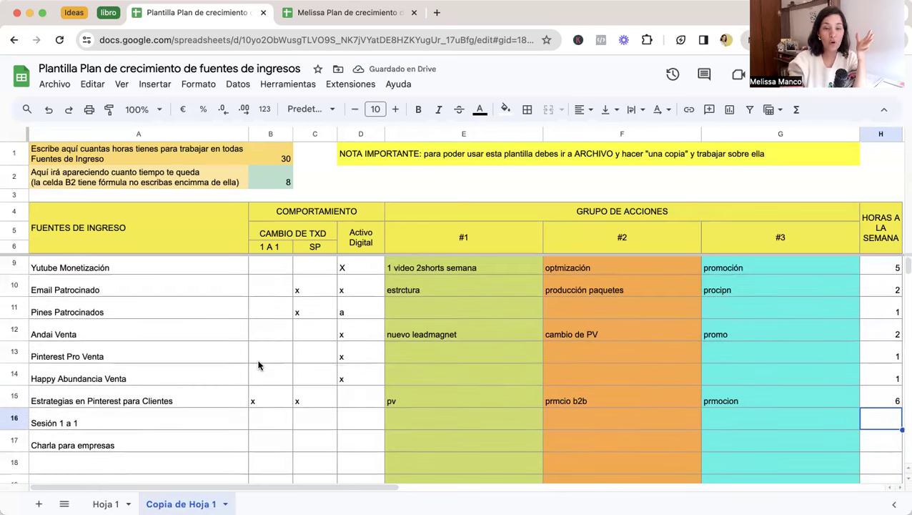
{"action": "left_click", "coordinate": [150, 422]}
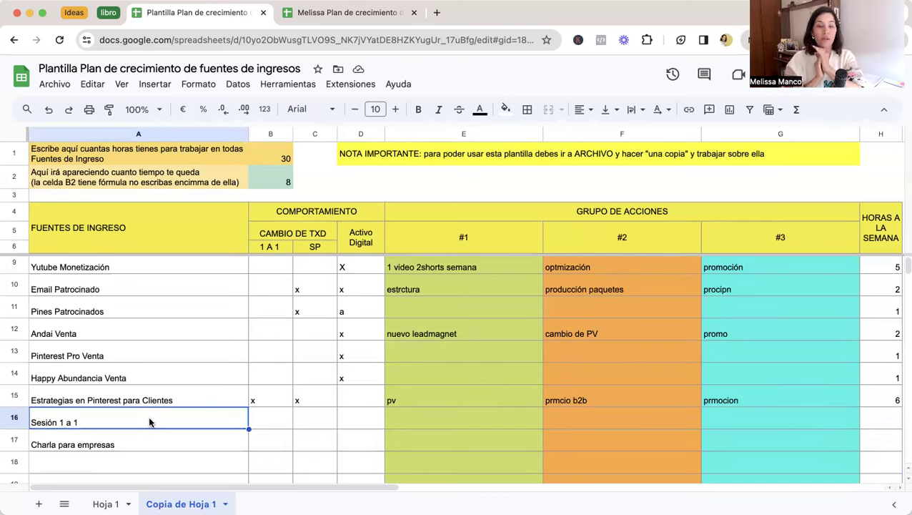
{"action": "key", "text": "Tab"}
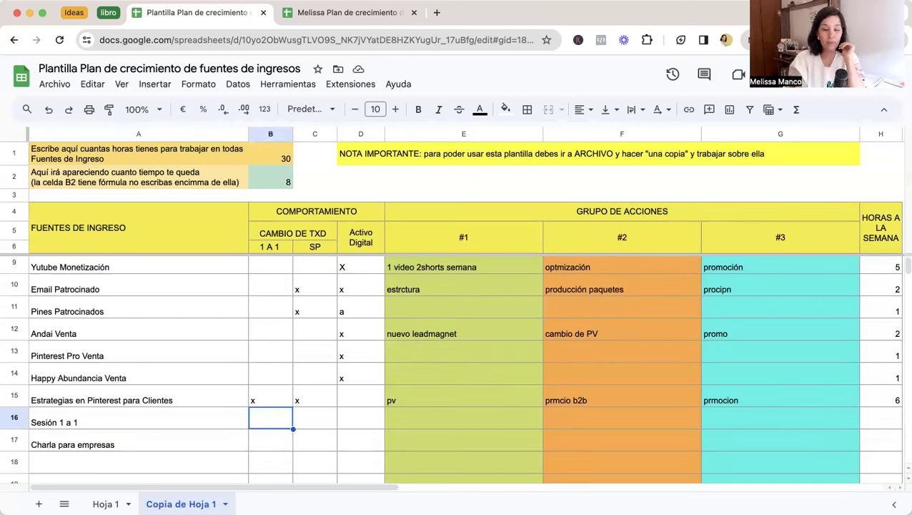
{"action": "type", "text": "x"}
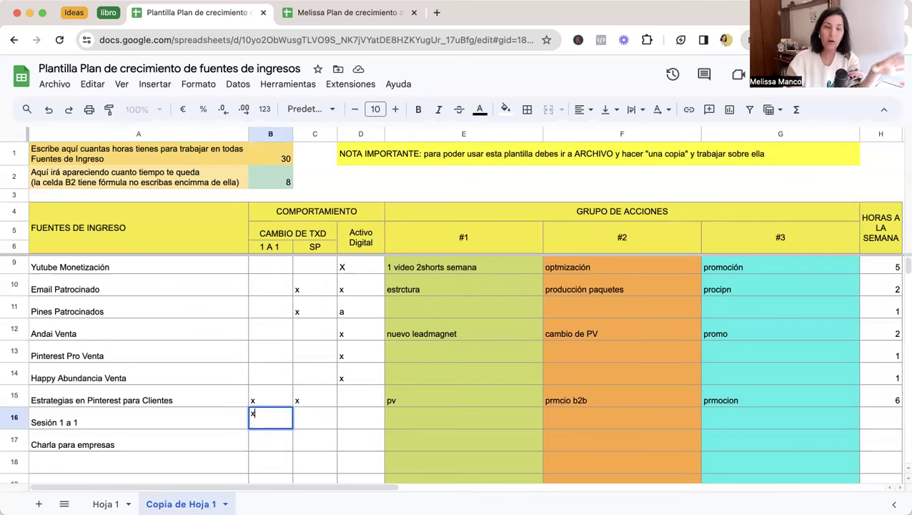
{"action": "key", "text": "Tab"}
Set the weekly hours for Sesión 1 a 1 to 5 in H16
{"action": "key", "text": "Tab"}
{"action": "key", "text": "Tab"}
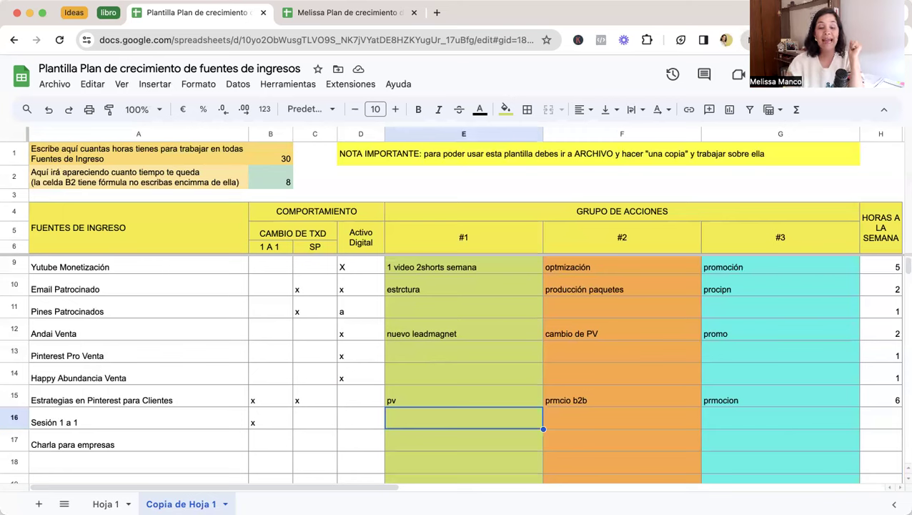
{"action": "key", "text": "Right"}
{"action": "key", "text": "Right"}
{"action": "key", "text": "Right"}
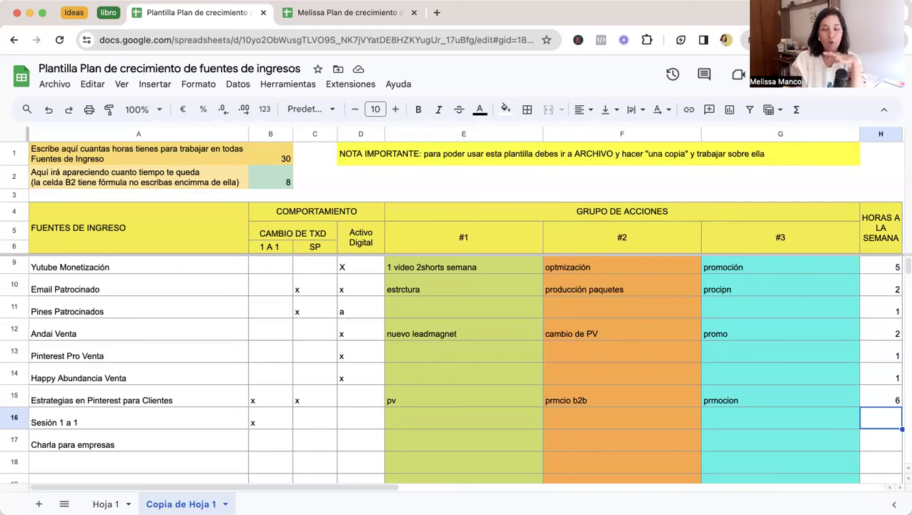
{"action": "type", "text": "4"}
{"action": "key", "text": "BackSpace"}
{"action": "type", "text": "5"}
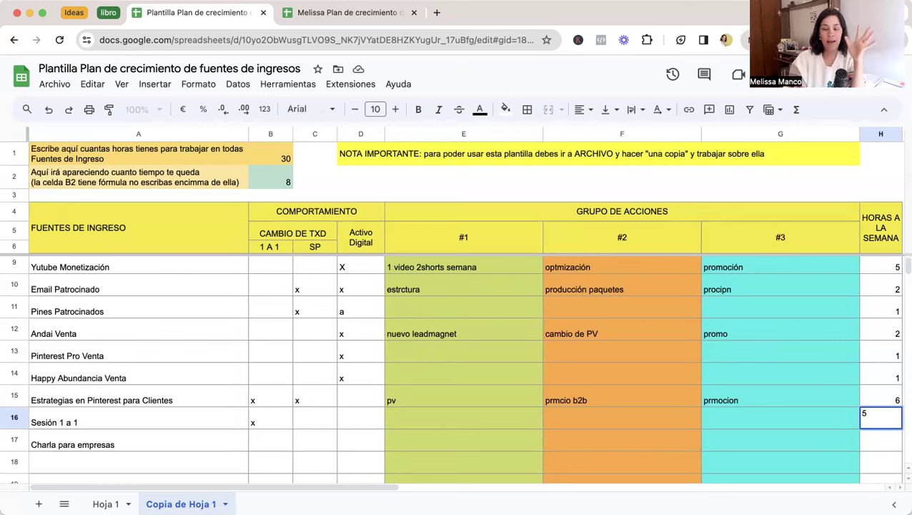
{"action": "key", "text": "Return"}
{"action": "key", "text": "Left"}
{"action": "key", "text": "Left"}
{"action": "key", "text": "Left"}
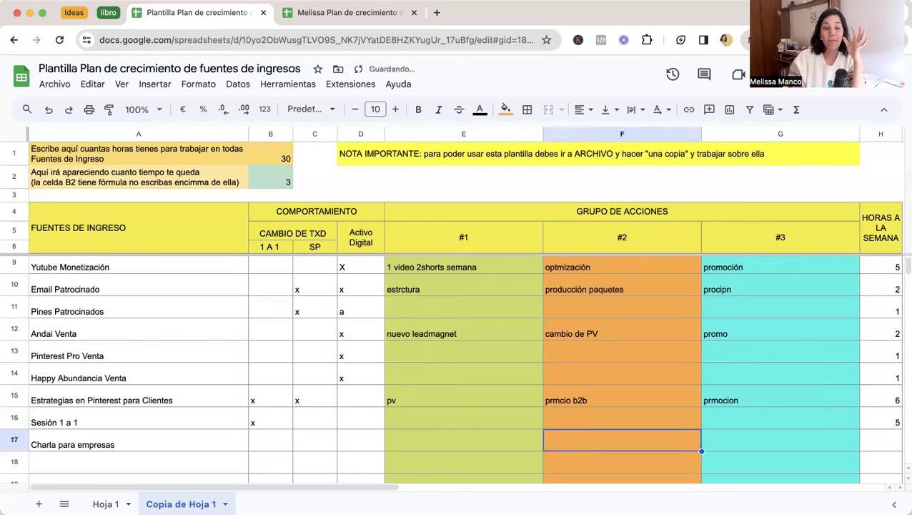
{"action": "key", "text": "Left"}
{"action": "key", "text": "Left"}
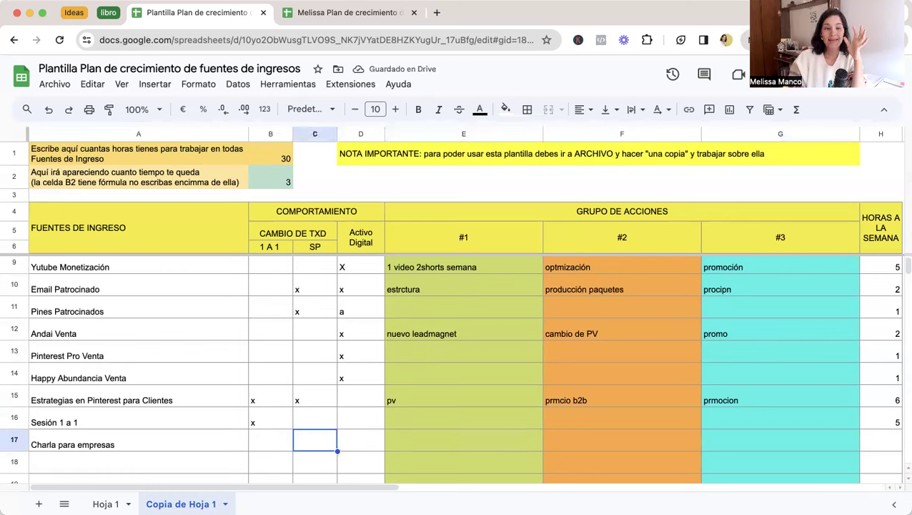
{"action": "key", "text": "Left"}
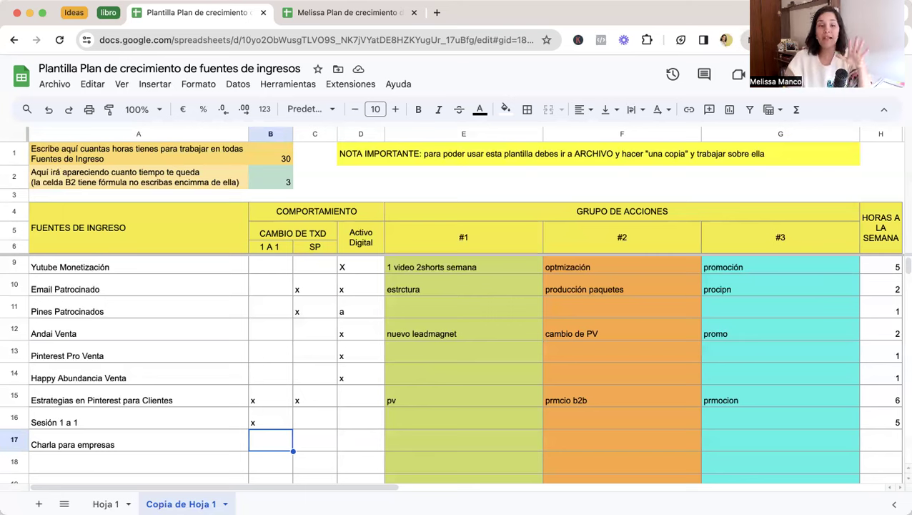
{"action": "key", "text": "Right"}
{"action": "key", "text": "Right"}
{"action": "key", "text": "Right"}
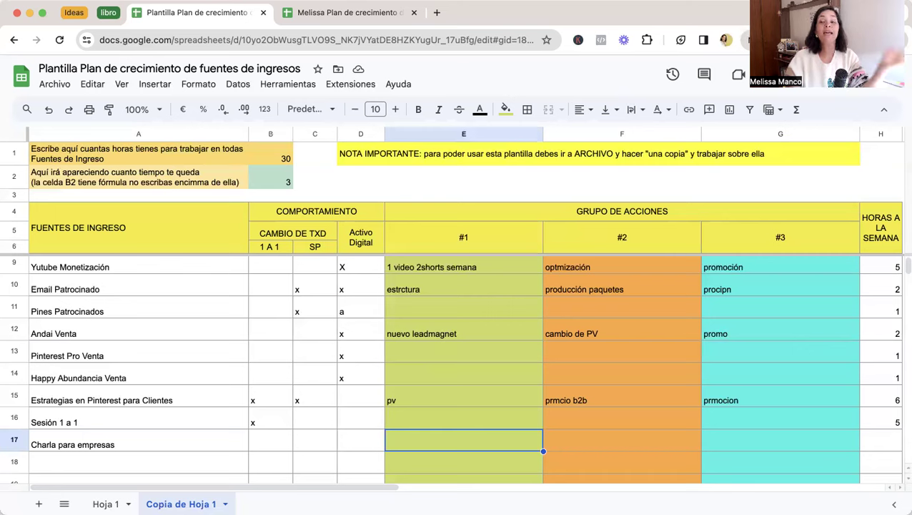
{"action": "left_click", "coordinate": [622, 440]}
{"action": "left_click", "coordinate": [780, 439]}
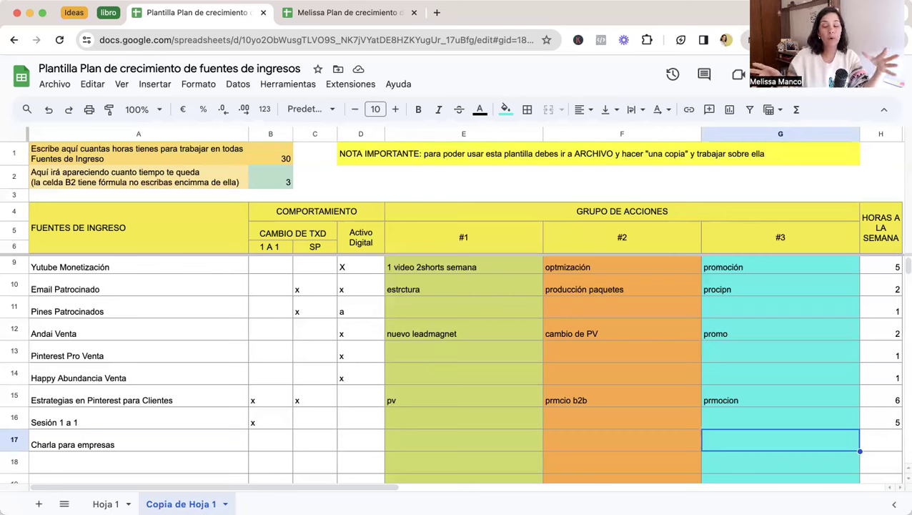
Set the weekly hours for Charla para empresas to 3 in H17
{"action": "left_click", "coordinate": [881, 440]}
{"action": "type", "text": "3"}
{"action": "key", "text": "Return"}
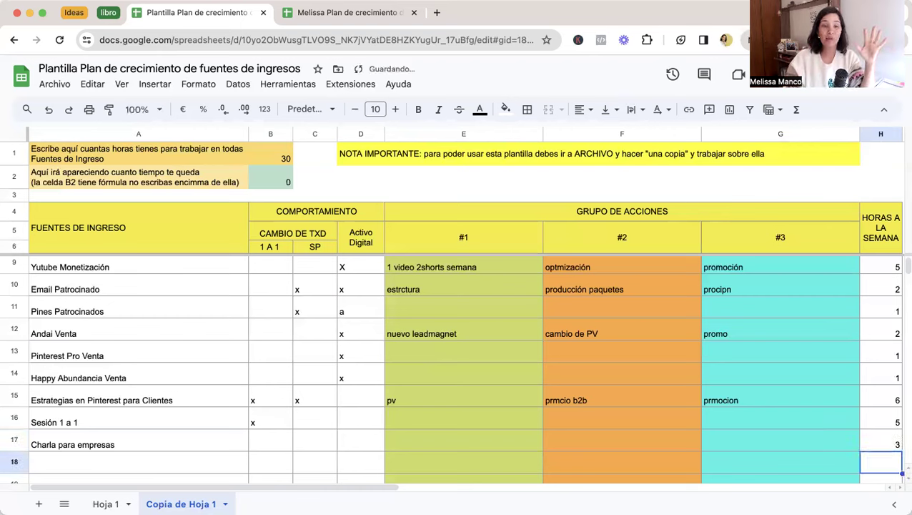